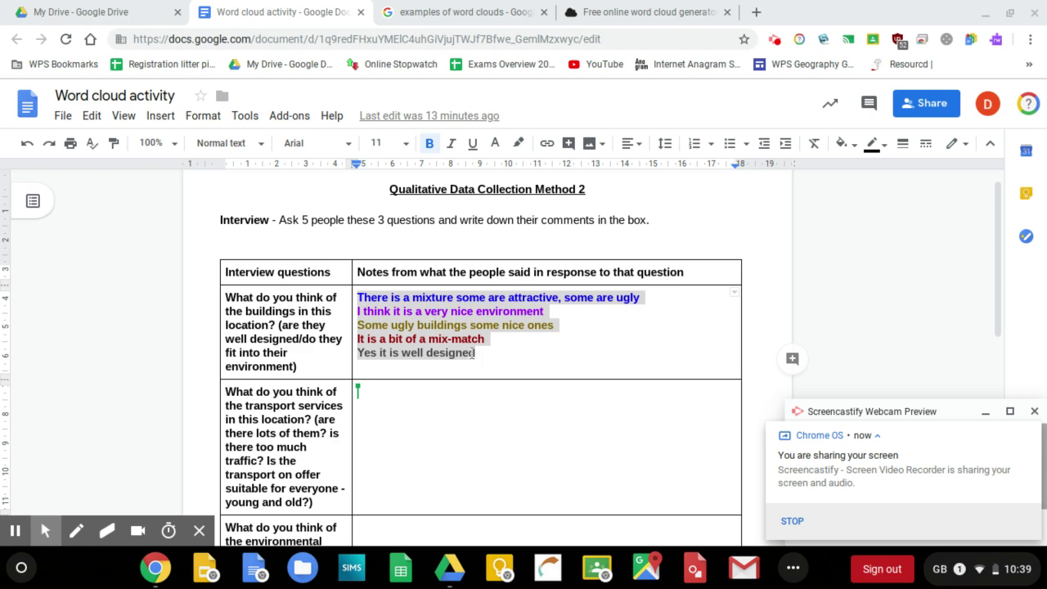
Step: Look at the word cloud examples in the image search results and return to the interview notes document
left_click(466, 18)
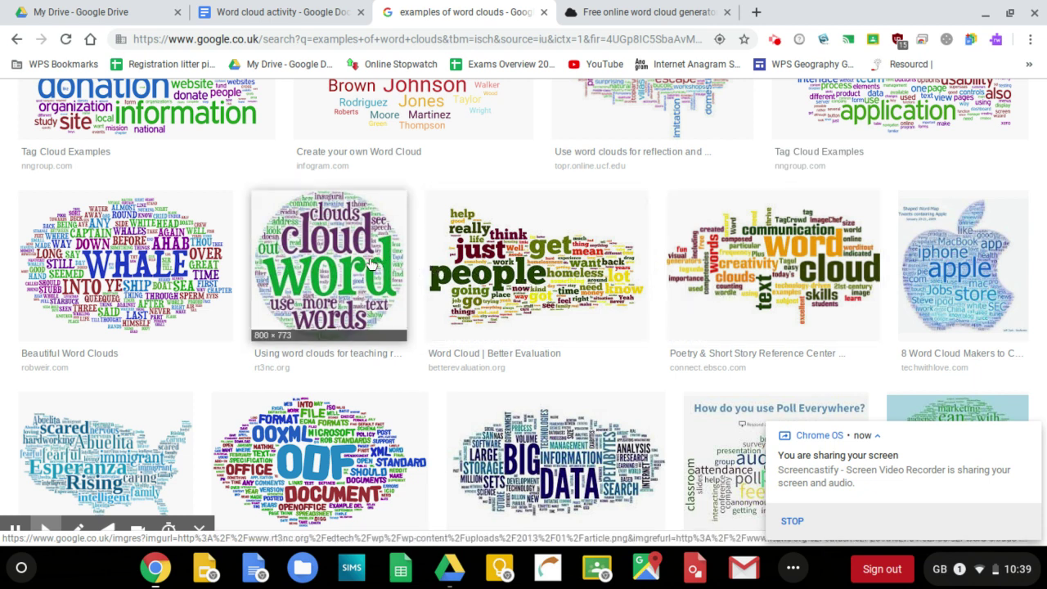
left_click(301, 21)
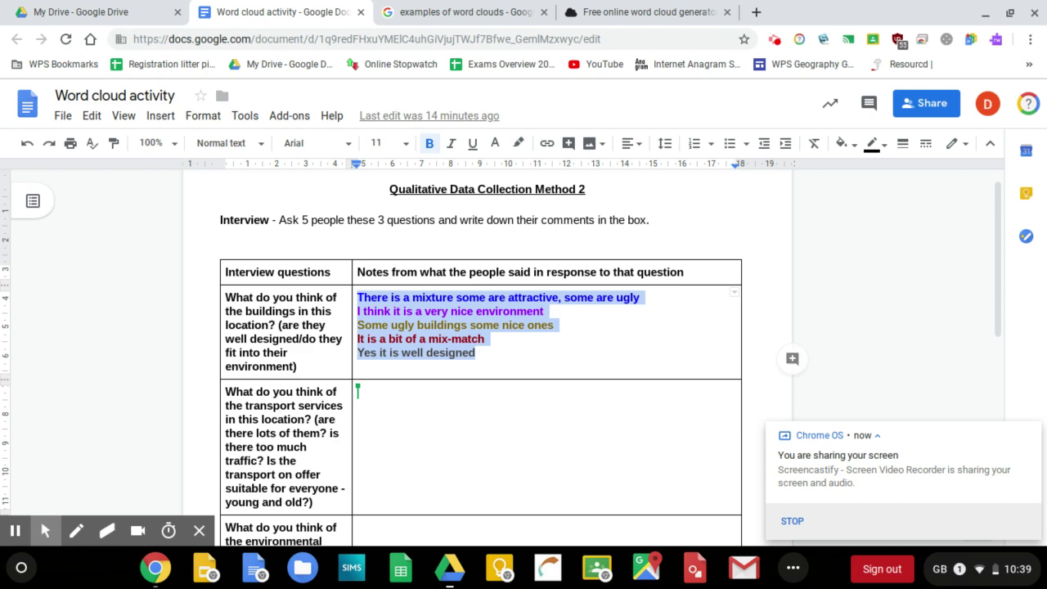
Step: Switch to the Wordclouds.com generator and replace its sample word list with the five interview comments about the buildings
left_click(666, 14)
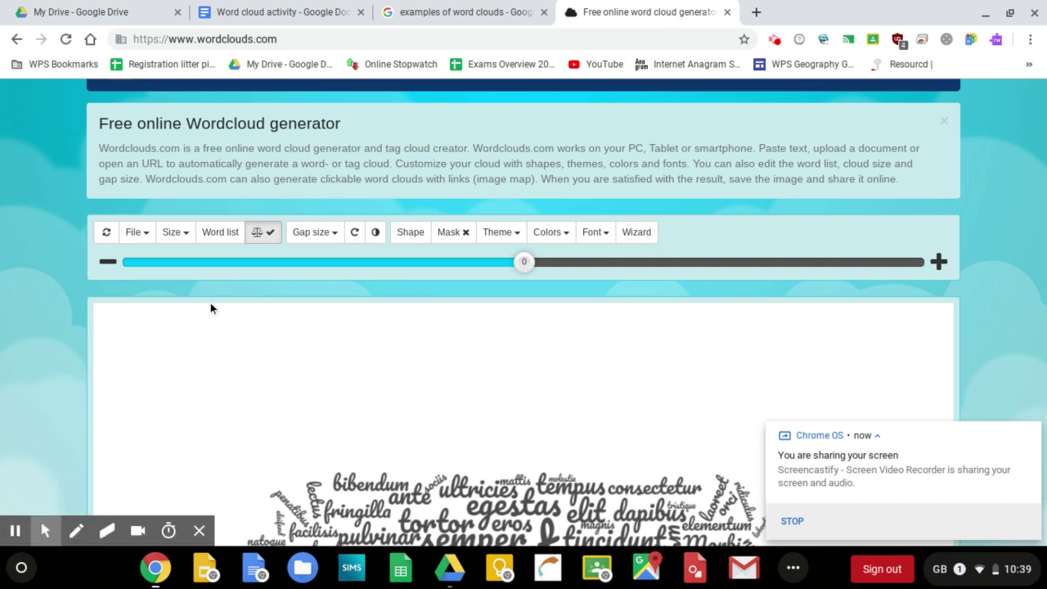
left_click(219, 234)
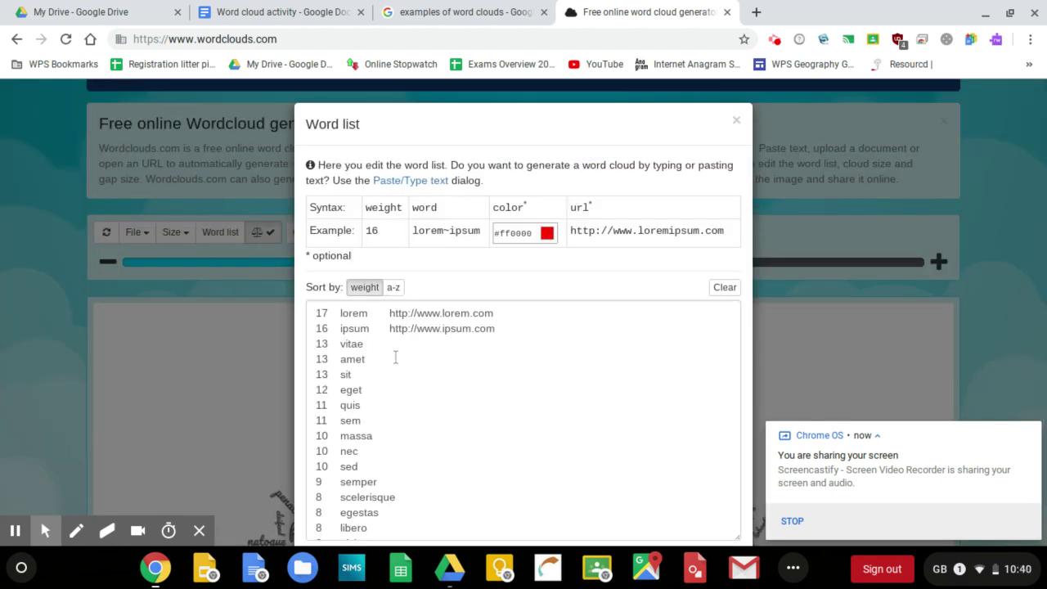
left_click_drag(315, 314, 399, 564)
key("Delete")
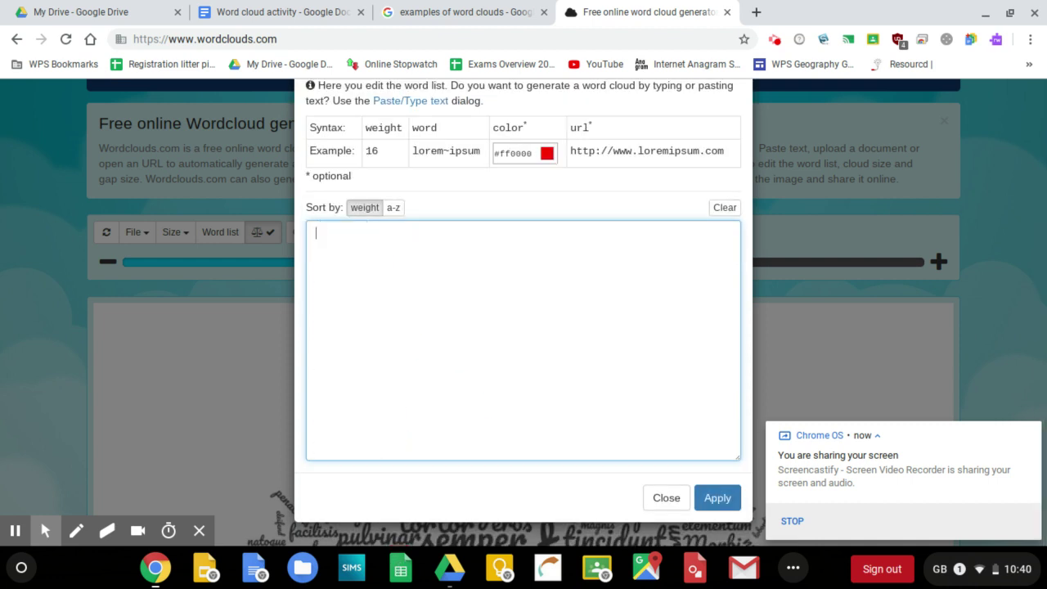
type("There is a mixture some are attractive, some are ugly I think it is a very nice environment Some ugly buildings some nice ones It is a bit of a mix-match Yes it is well designed")
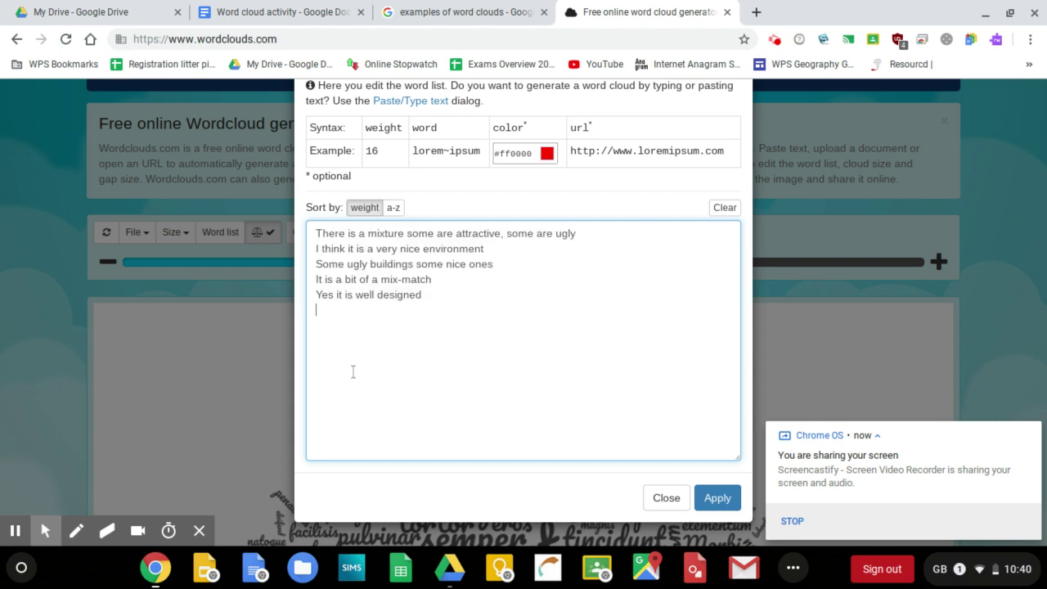
Step: Trim the first comment to "mixture attractive ugly" and the second to "nice environment" in the word list
left_click_drag(365, 233, 316, 235)
key("BackSpace")
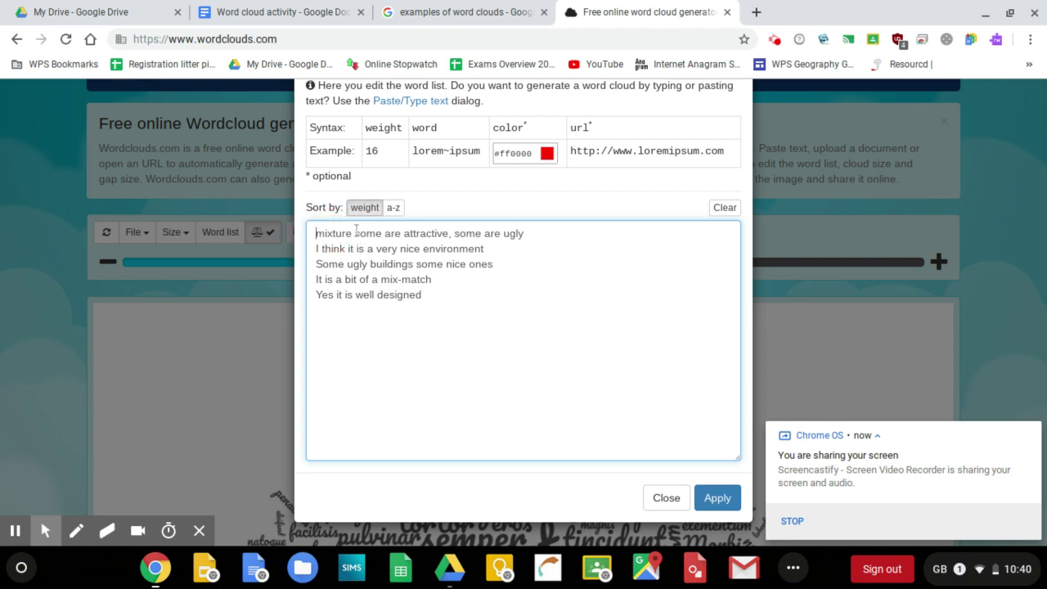
left_click_drag(354, 234, 401, 233)
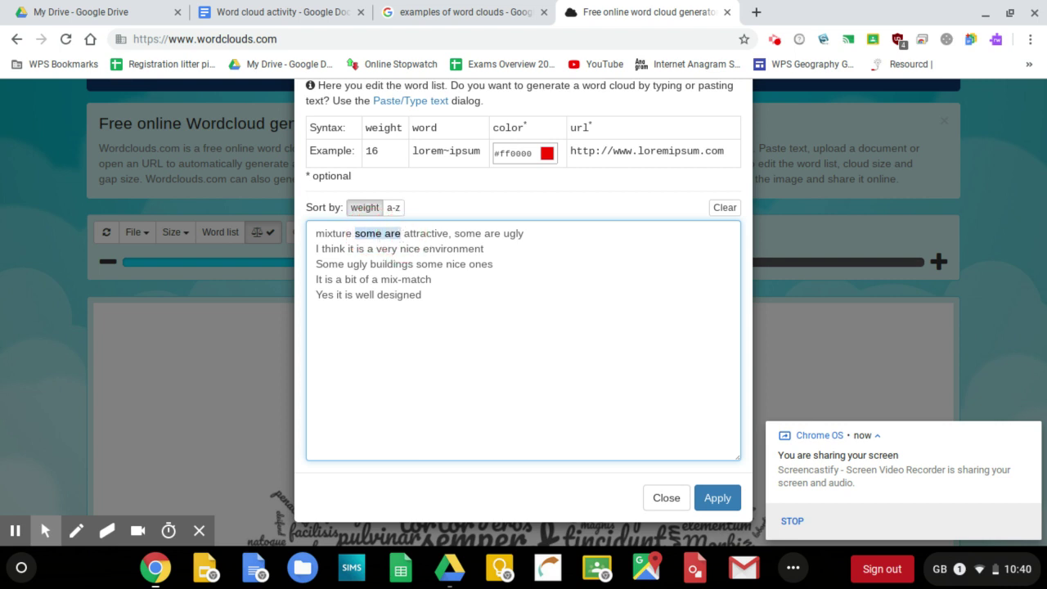
key("BackSpace")
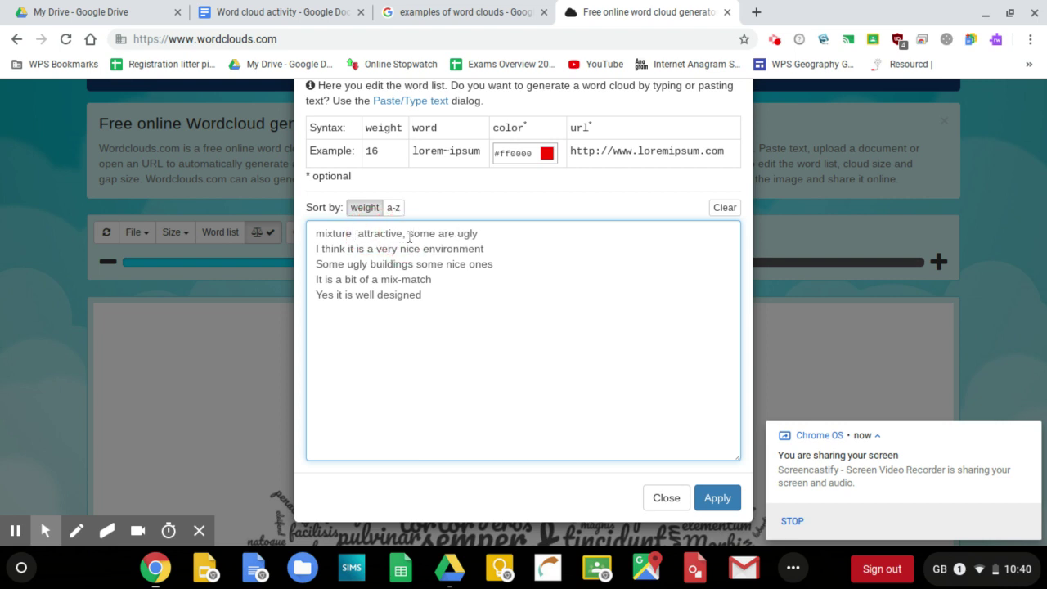
left_click_drag(406, 235, 453, 233)
key("BackSpace")
key("BackSpace")
left_click_drag(399, 249, 311, 250)
key("BackSpace")
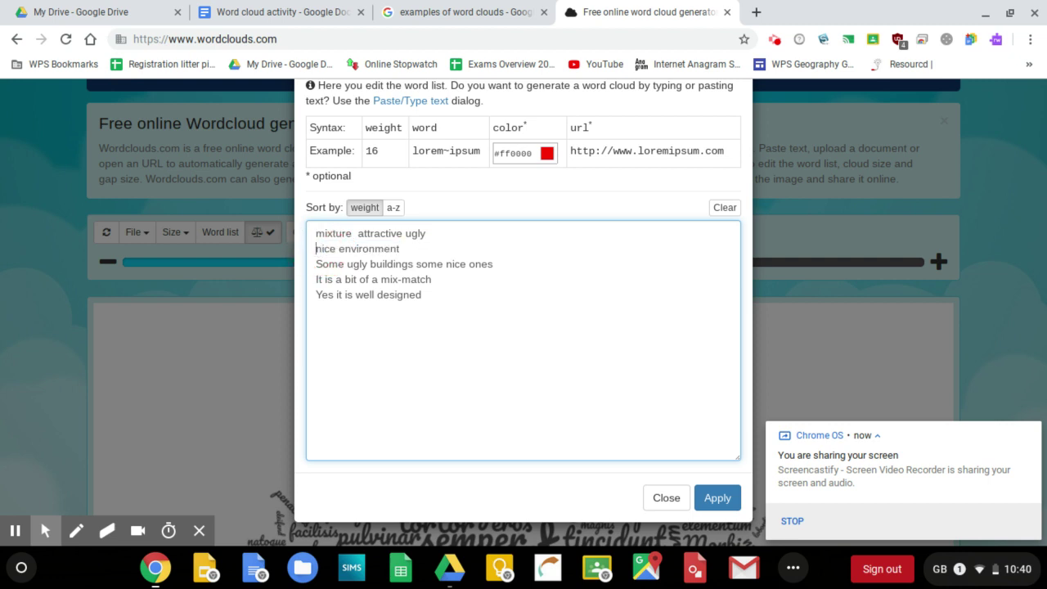
Step: Reduce the third comment to "ugly nice ones" and put the weight 2 in front of it
left_click(347, 264)
left_click_drag(348, 265, 313, 264)
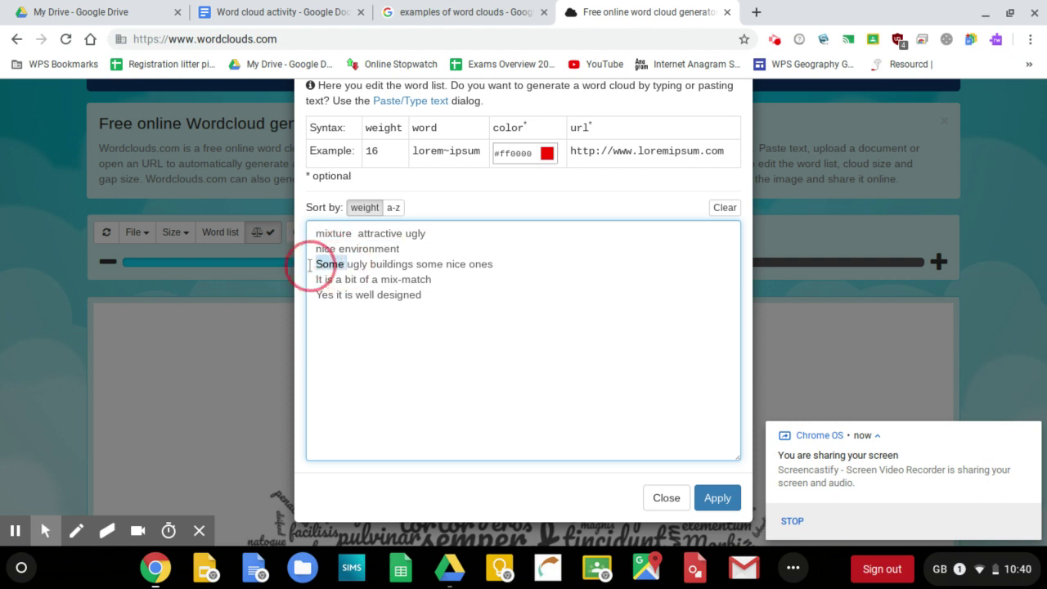
key("BackSpace")
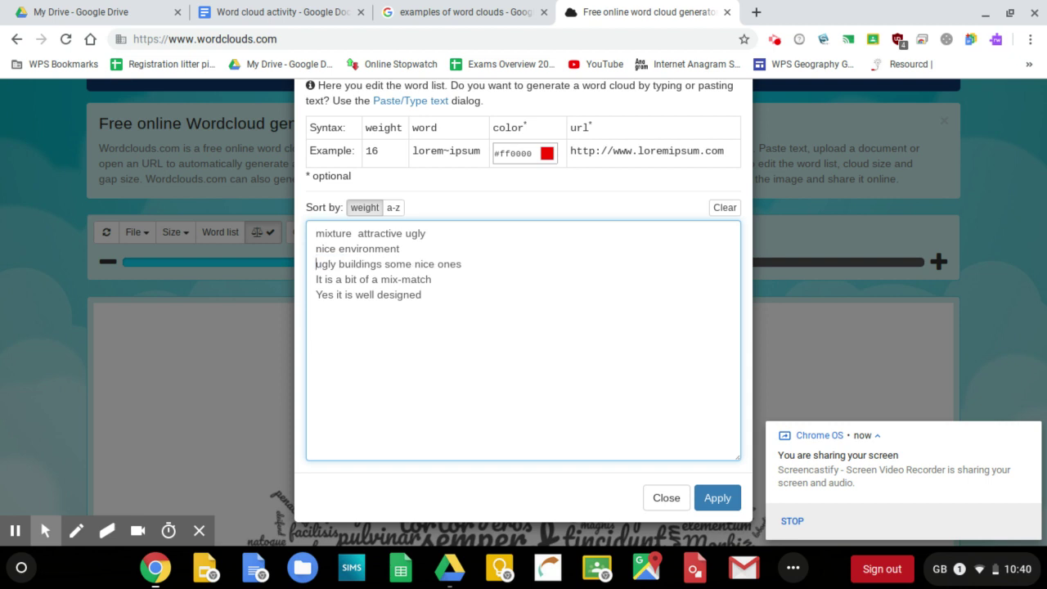
type("2")
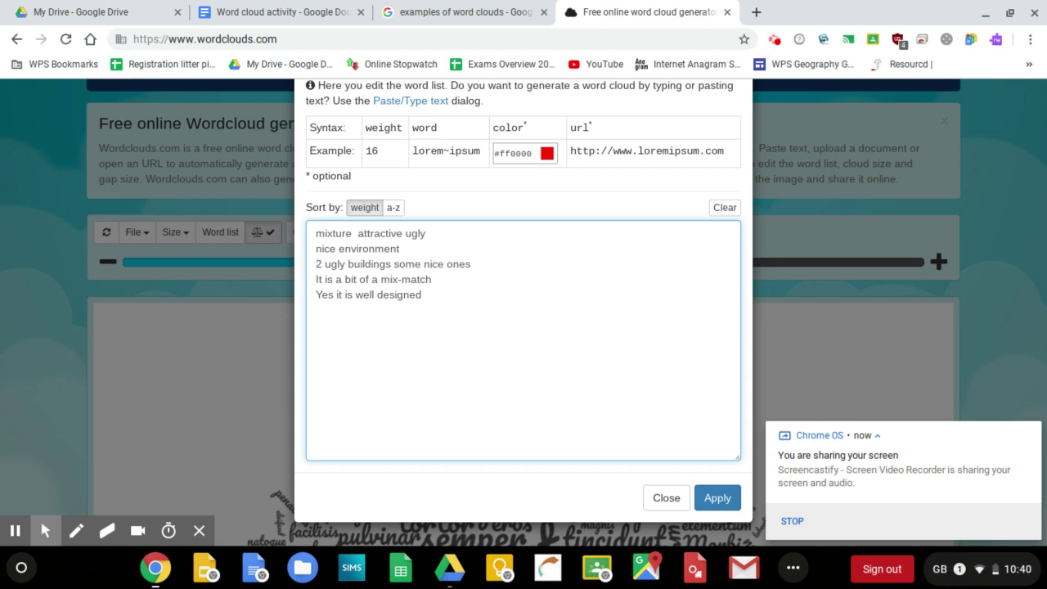
left_click_drag(348, 264, 423, 266)
key("BackSpace")
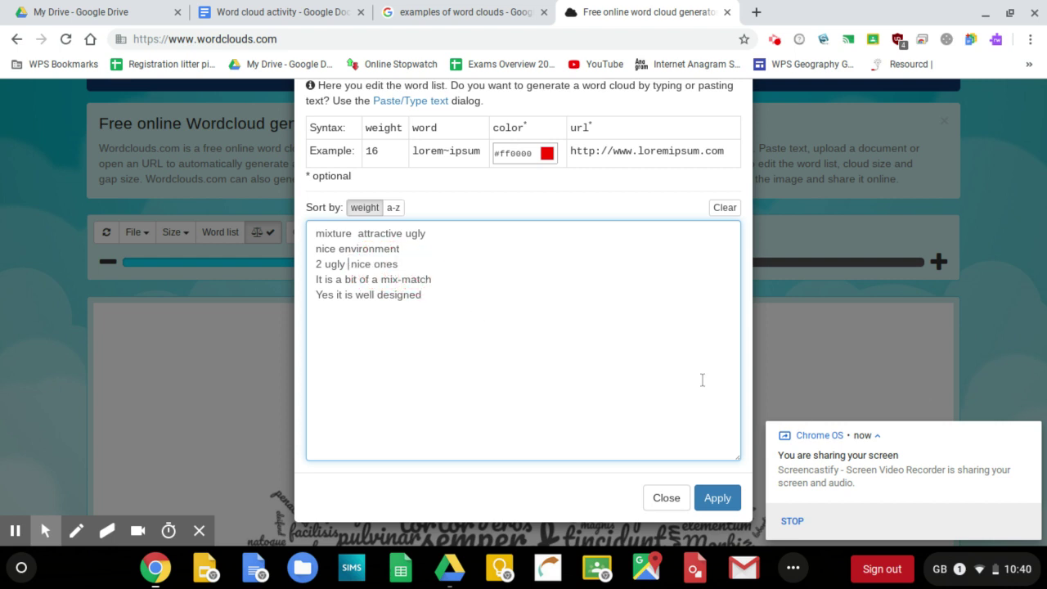
left_click(774, 39)
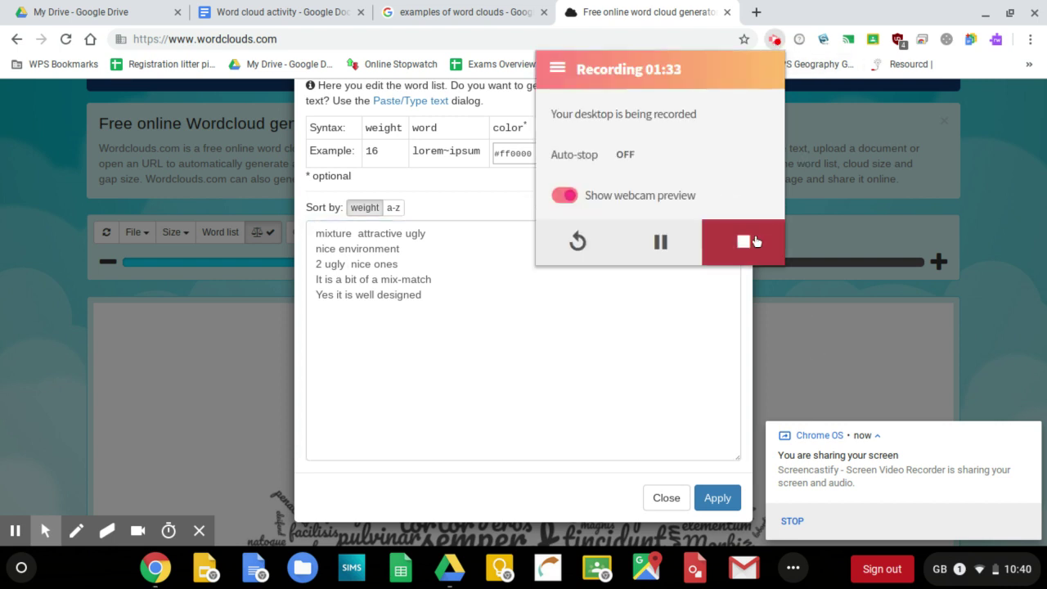
left_click(660, 244)
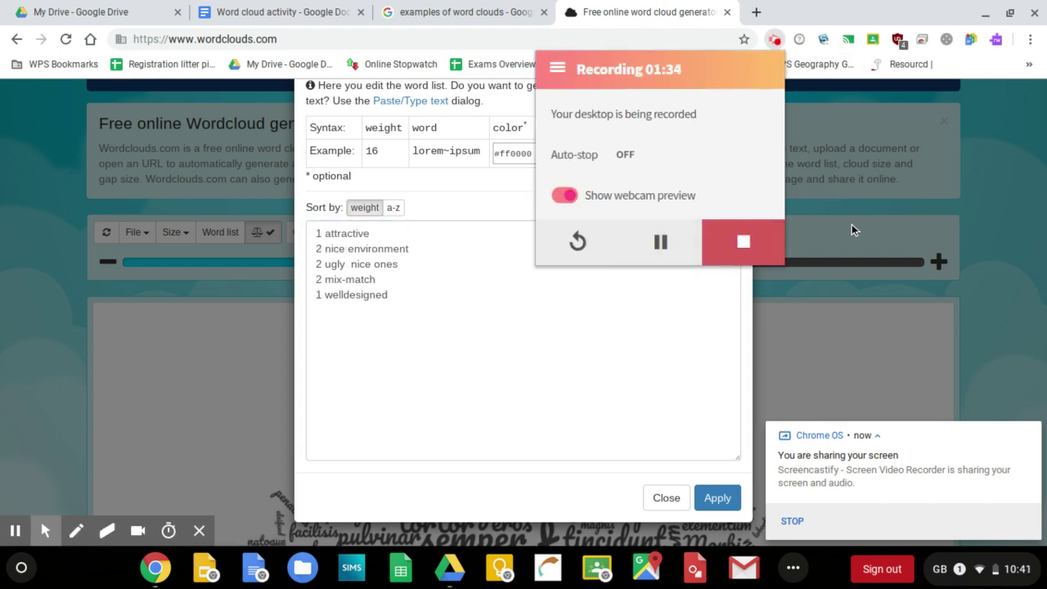
left_click(692, 344)
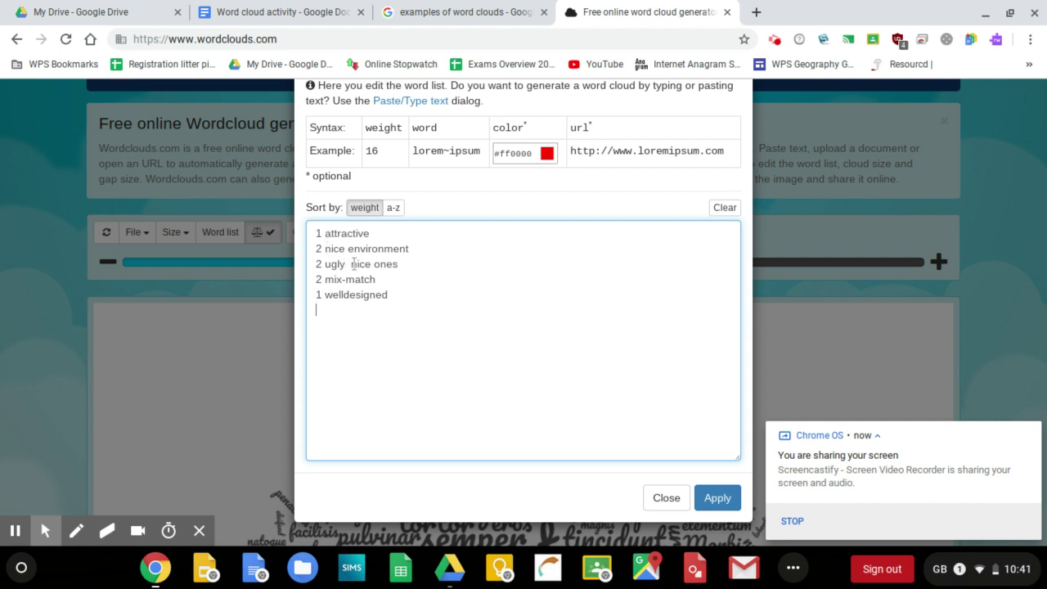
Step: Remove "nice ones" from the "2 ugly" entry, apply the word list to the cloud and close the list
left_click_drag(350, 263, 408, 269)
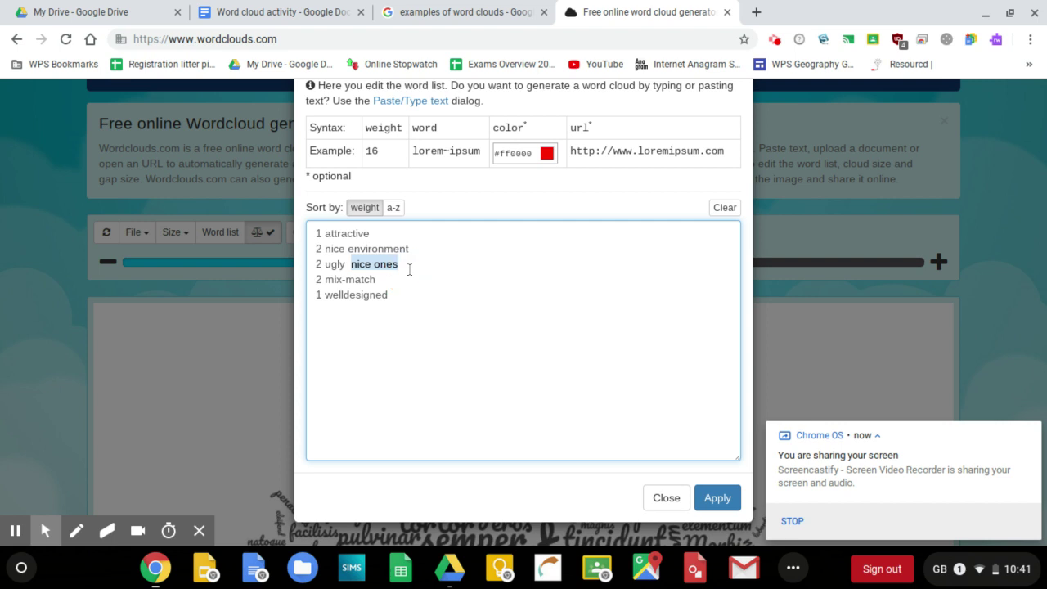
key("BackSpace")
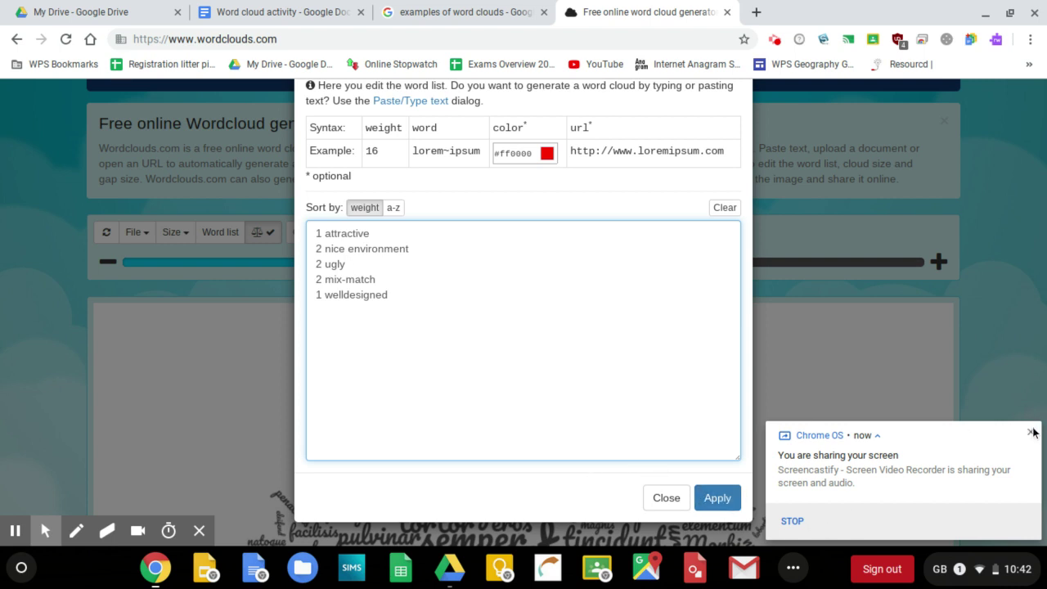
left_click(1016, 448)
left_click(717, 499)
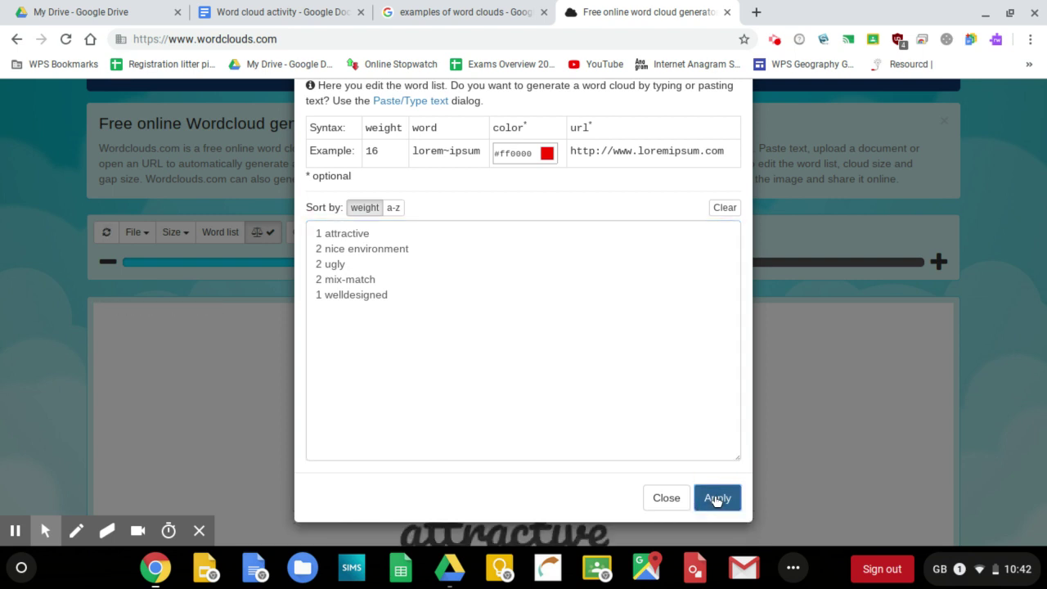
left_click(667, 499)
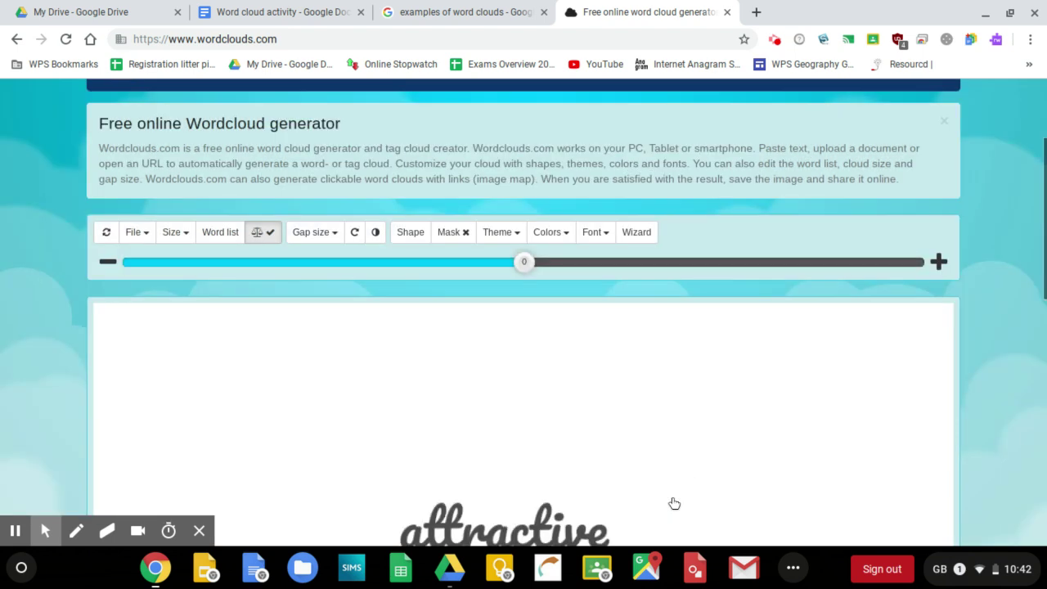
Step: Change the word cloud's font to Comic Sans and check how the words are drawn
scroll(668, 484, "down", 5)
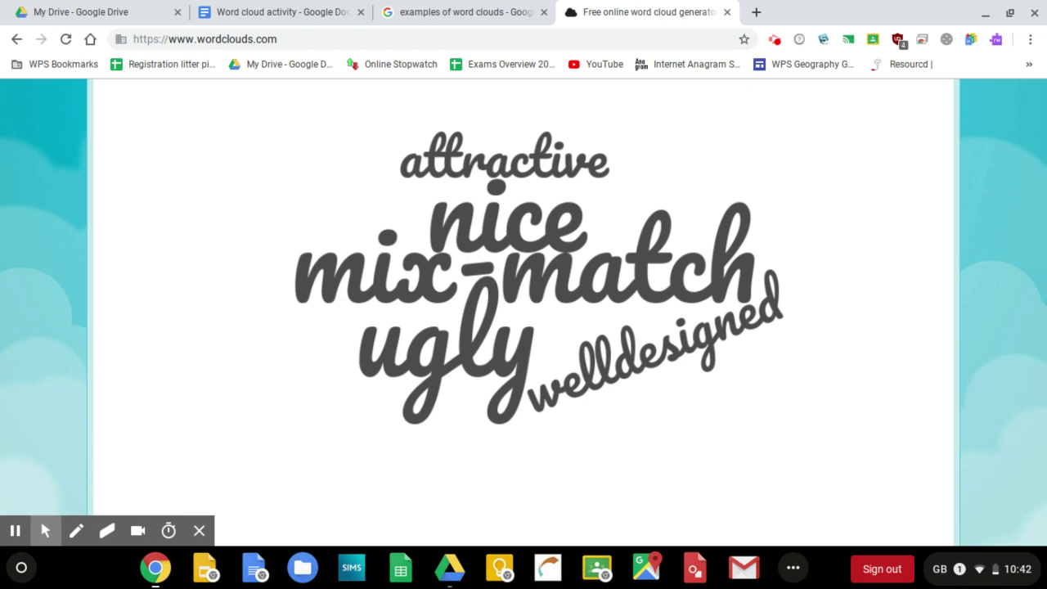
scroll(414, 291, "up", 3)
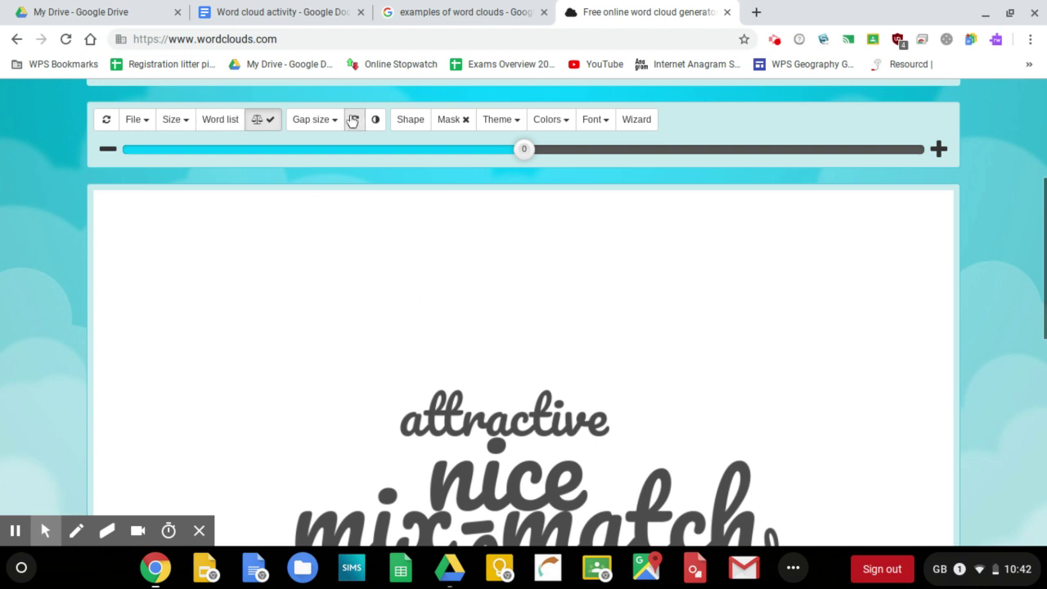
left_click(600, 128)
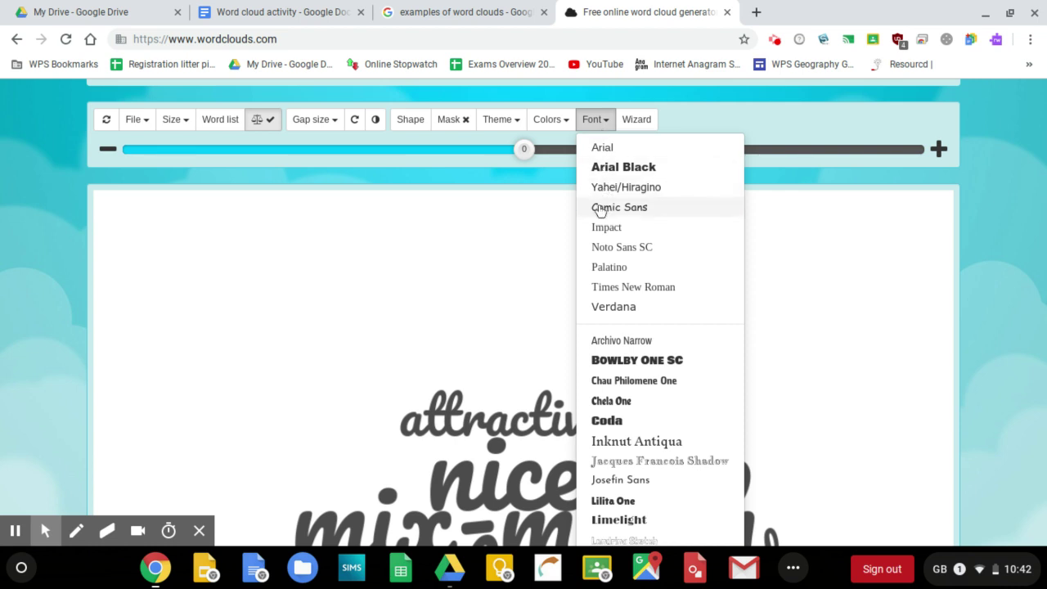
left_click(619, 207)
scroll(597, 211, "down", 3)
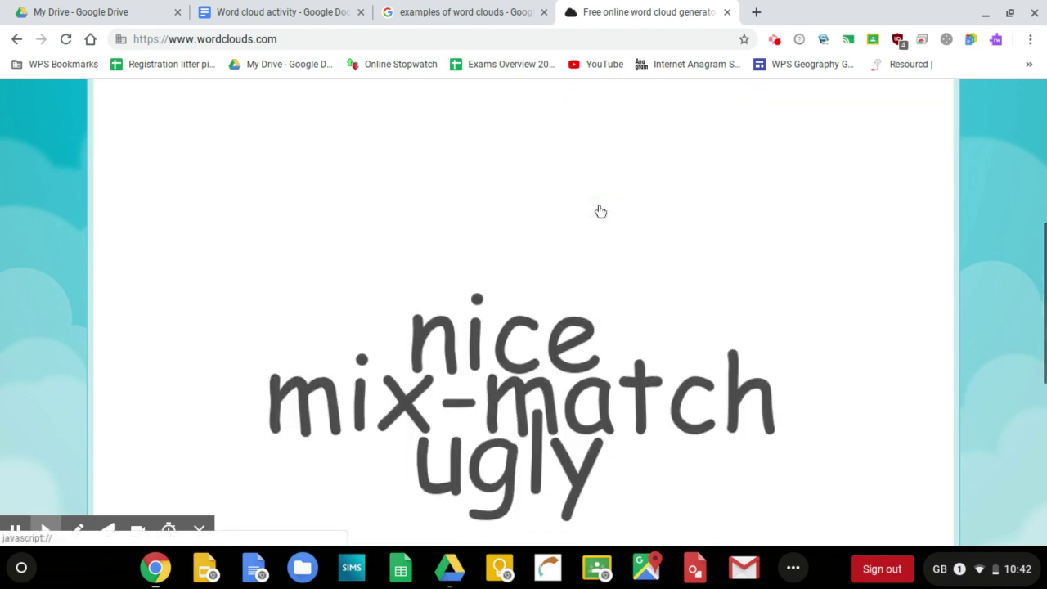
scroll(575, 147, "up", 3)
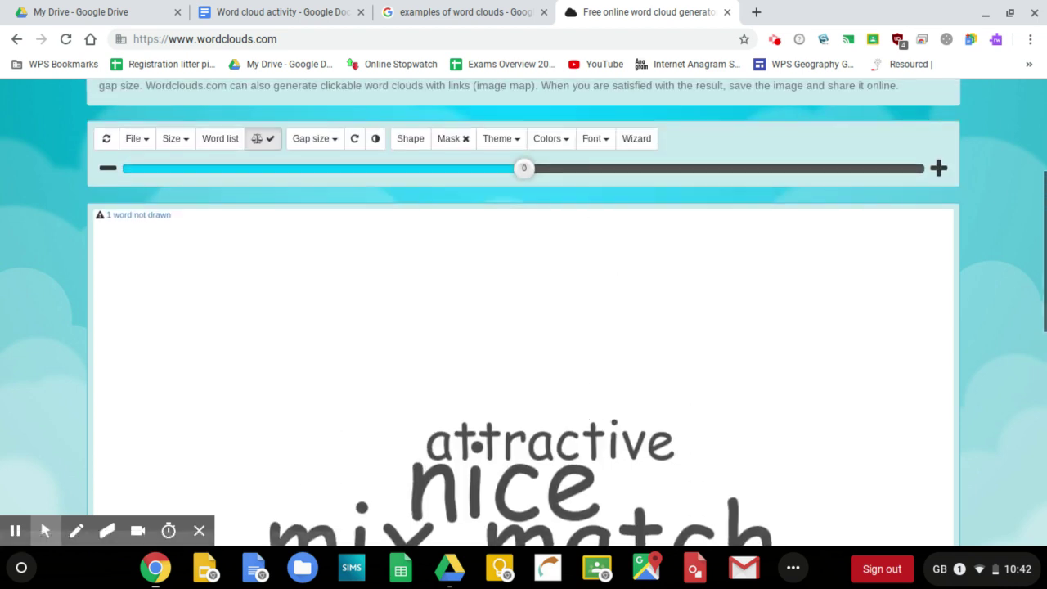
Step: Change the word cloud's font to Arial and review the redrawn cloud
left_click(605, 141)
left_click(605, 168)
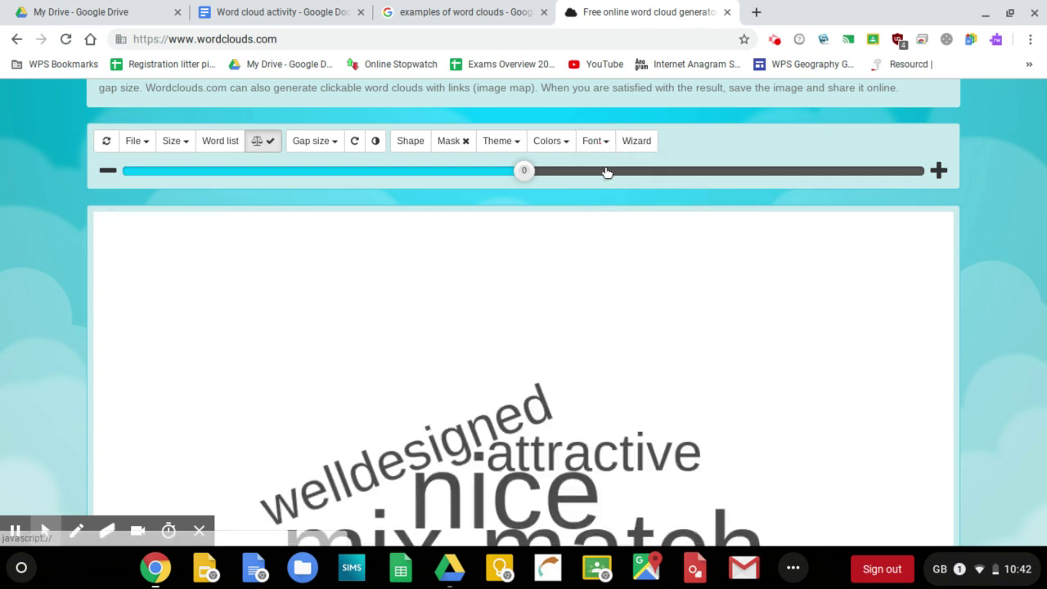
scroll(615, 261, "down", 5)
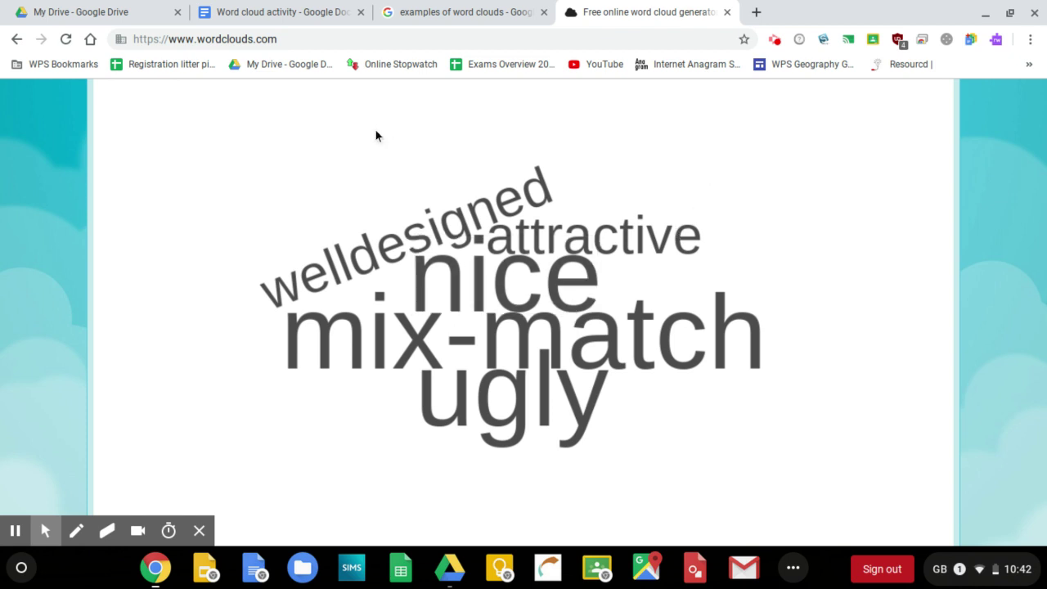
Step: Save the word cloud as a JPG image named "wordcloud 1"
scroll(376, 135, "up", 4)
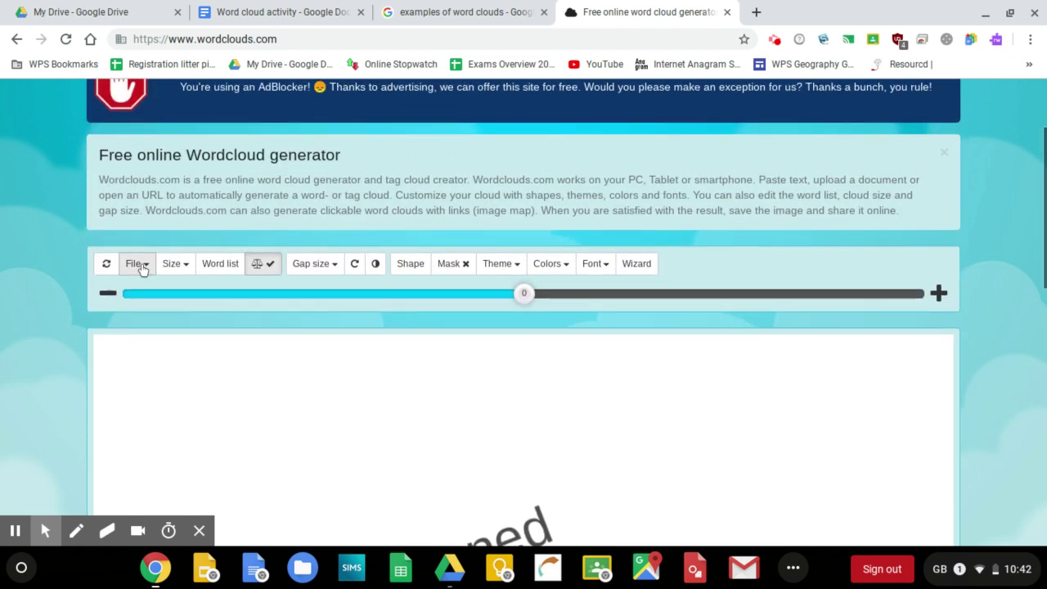
left_click(142, 269)
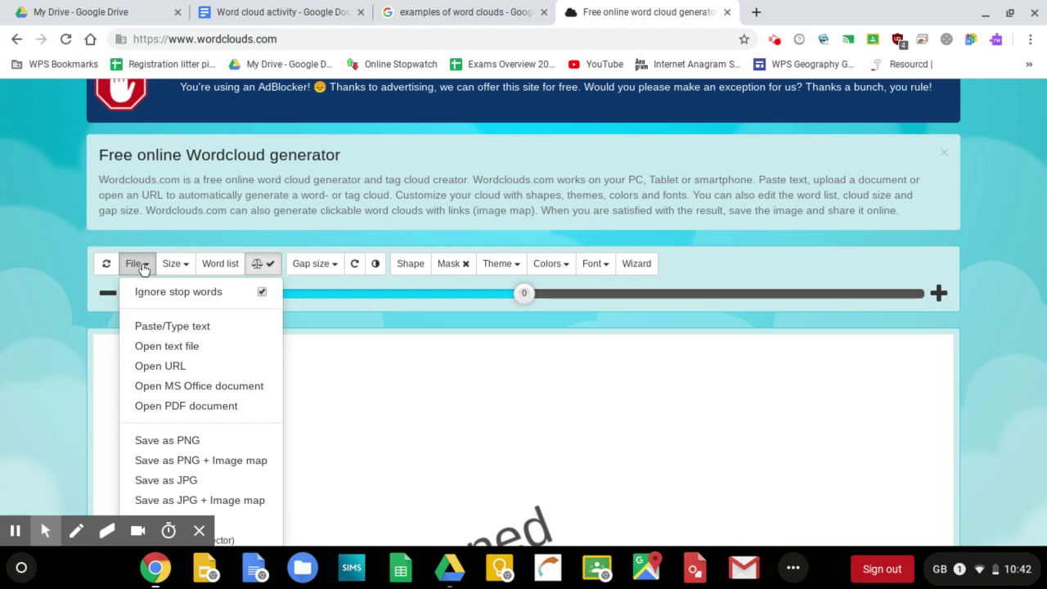
scroll(183, 383, "down", 3)
left_click(185, 360)
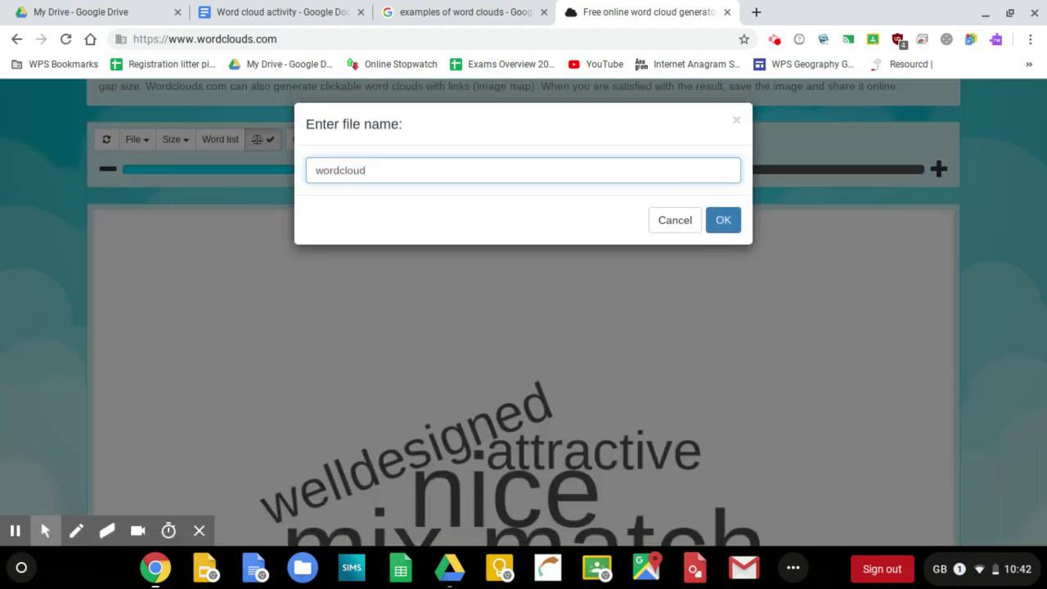
type("1")
left_click(723, 223)
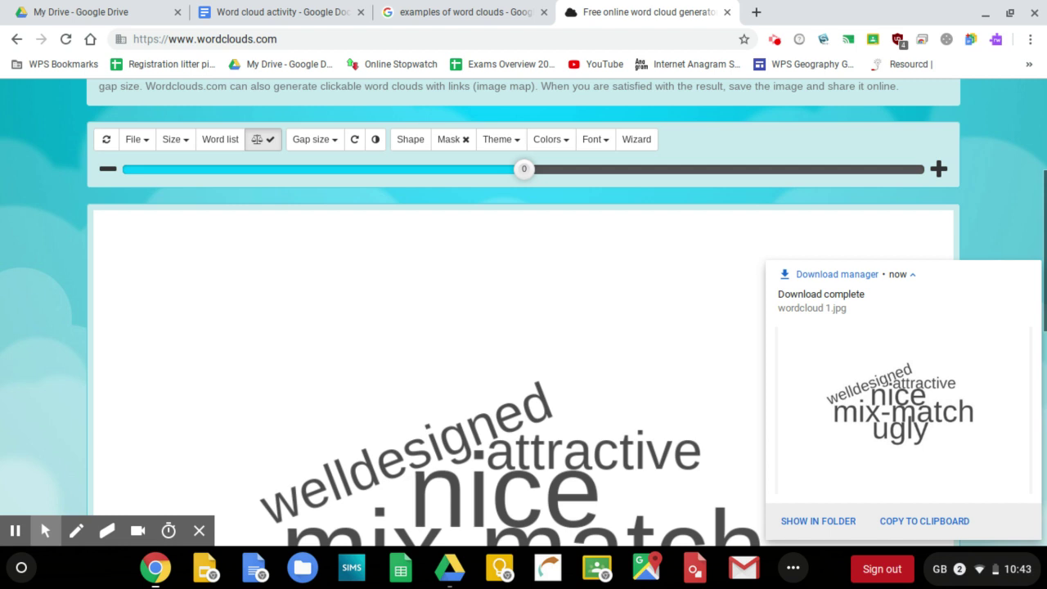
left_click(775, 42)
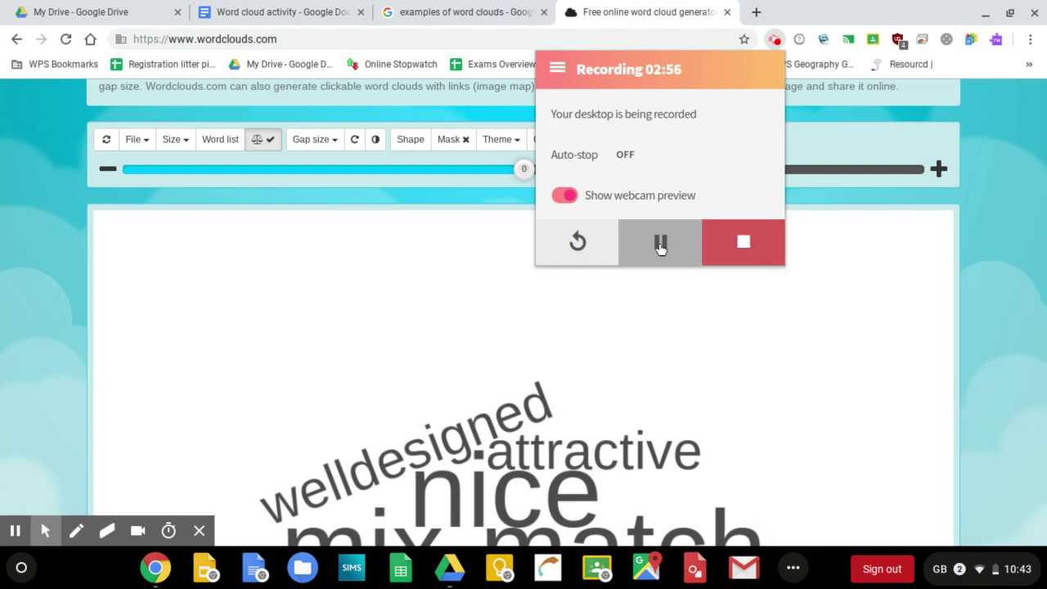
left_click(661, 243)
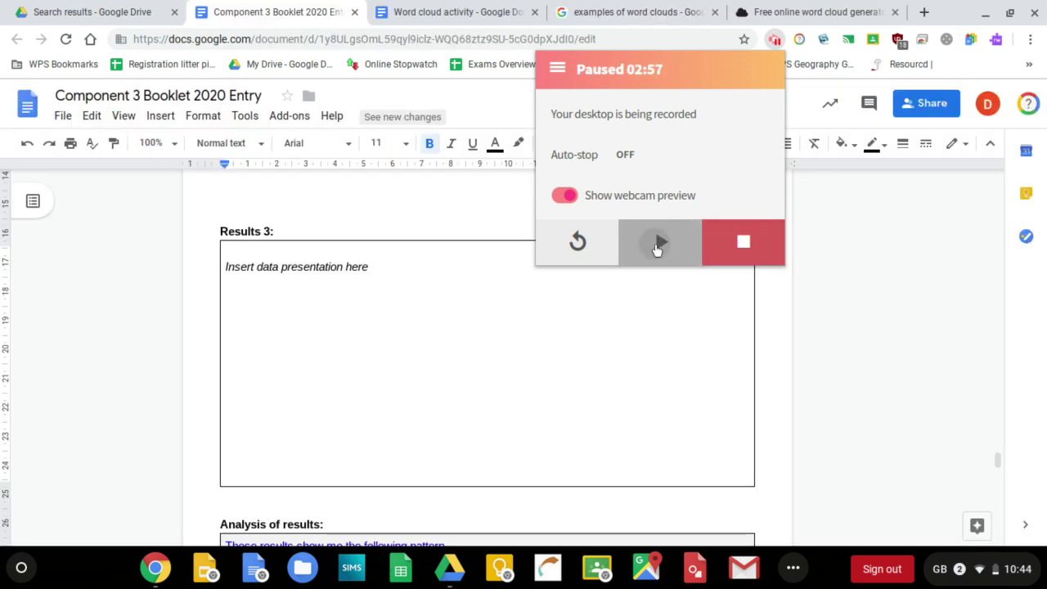
left_click(660, 243)
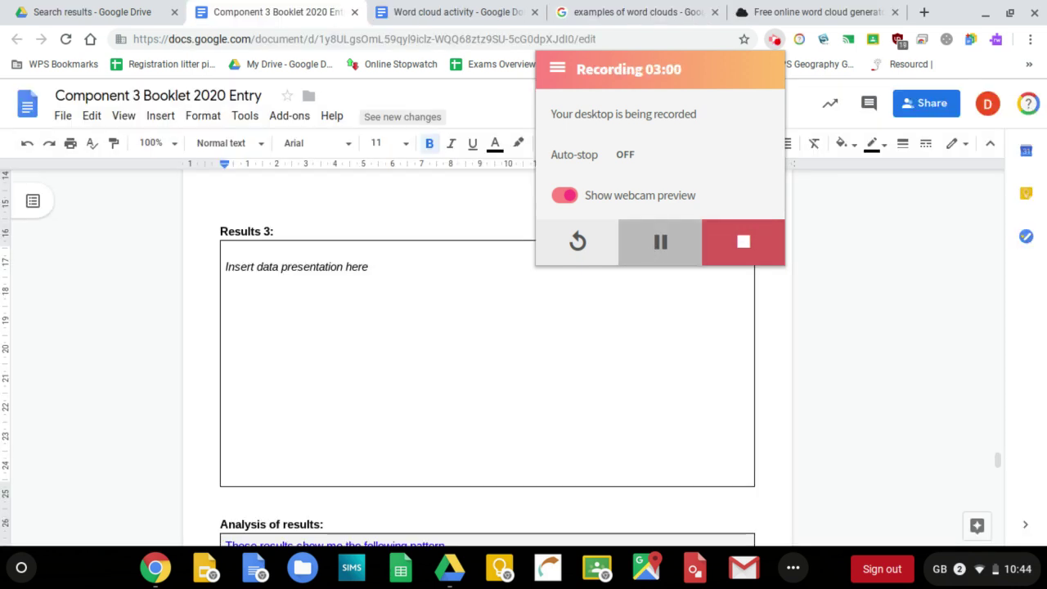
Step: Remove the placeholder "Insert data presentation here" and its line from the Results 3 box
left_click(350, 260)
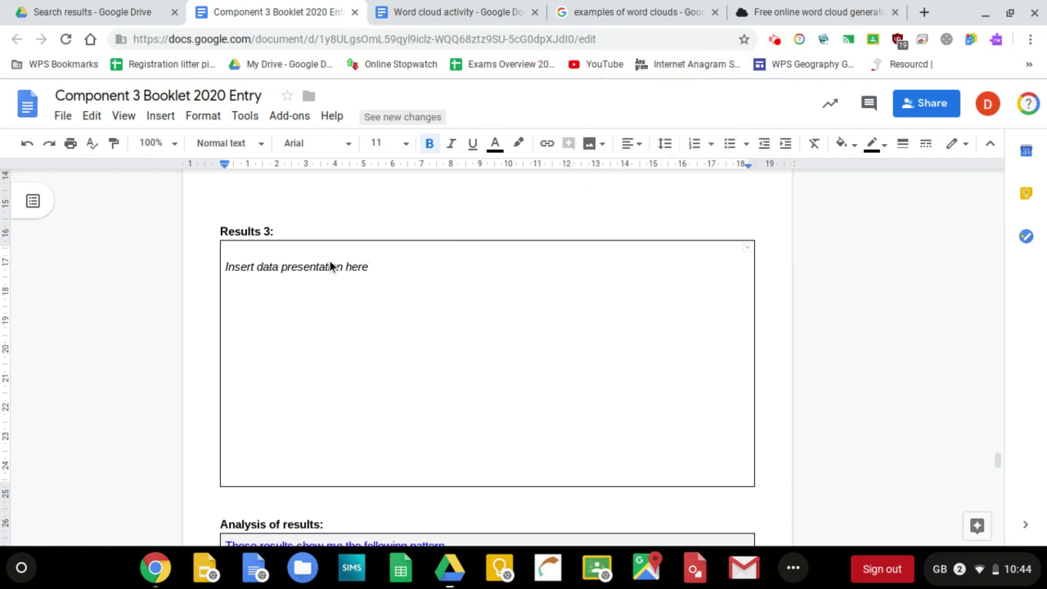
left_click(288, 255)
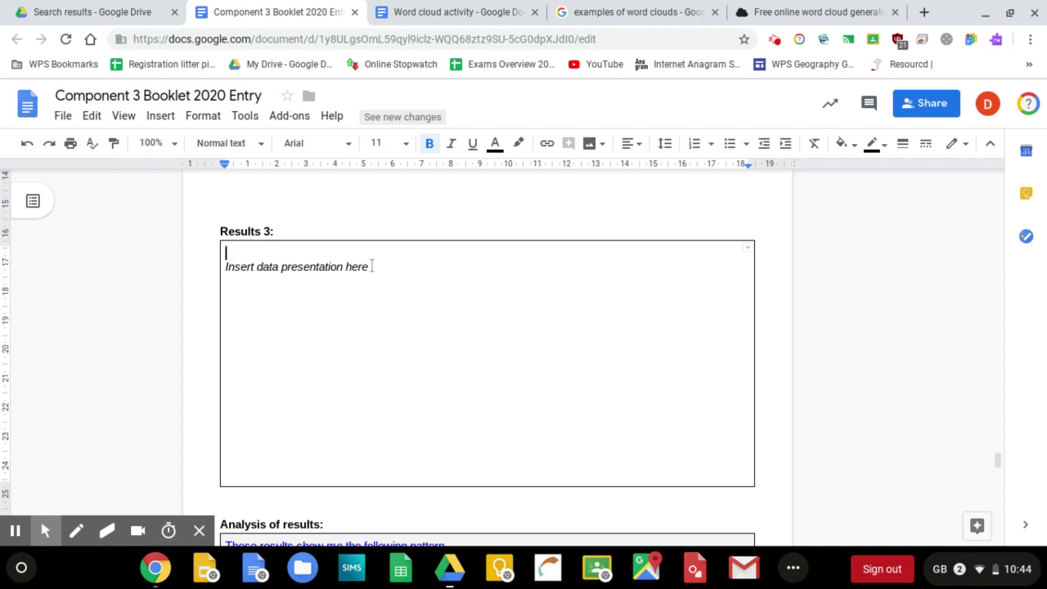
left_click_drag(371, 266, 221, 266)
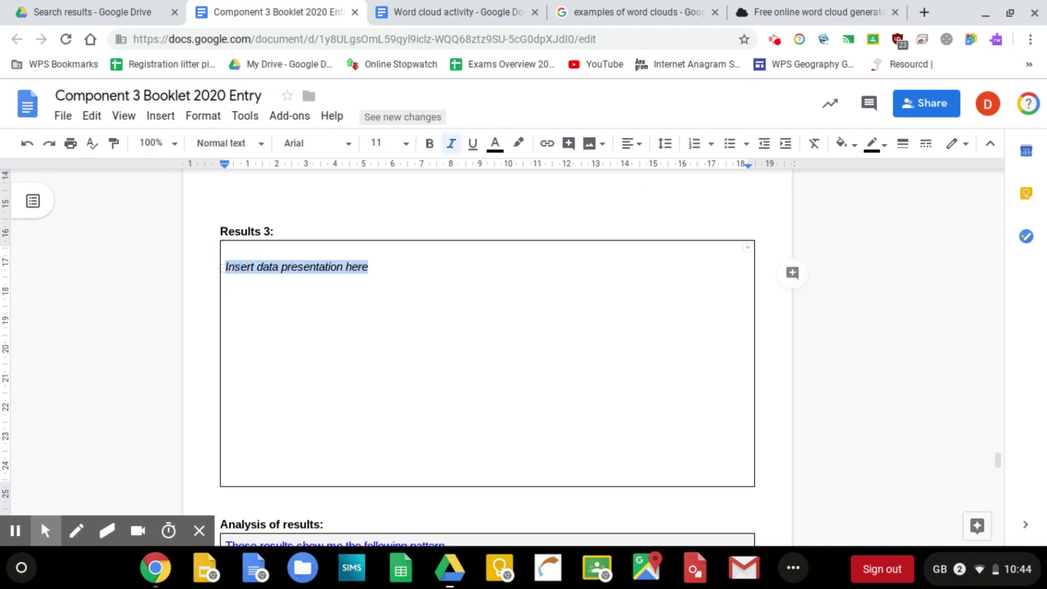
key("BackSpace")
key("BackSpace")
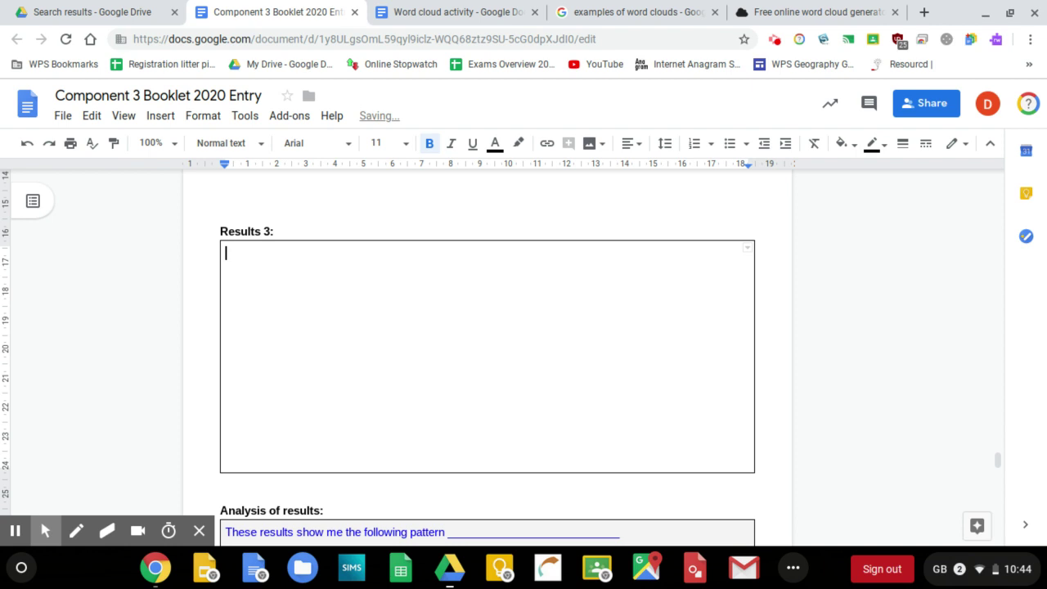
Step: Head the box "Word cloud for interview responses:" above "What do you think of the buildings in this location? (are they well designed/do they fit into their environment)"
type("Word cloud ")
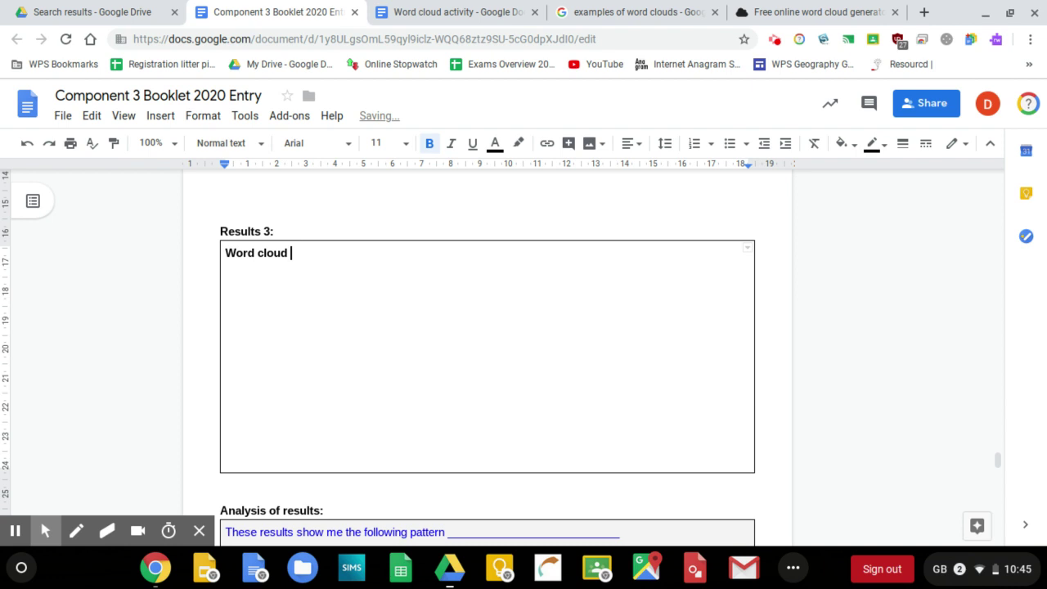
type("for interview respo")
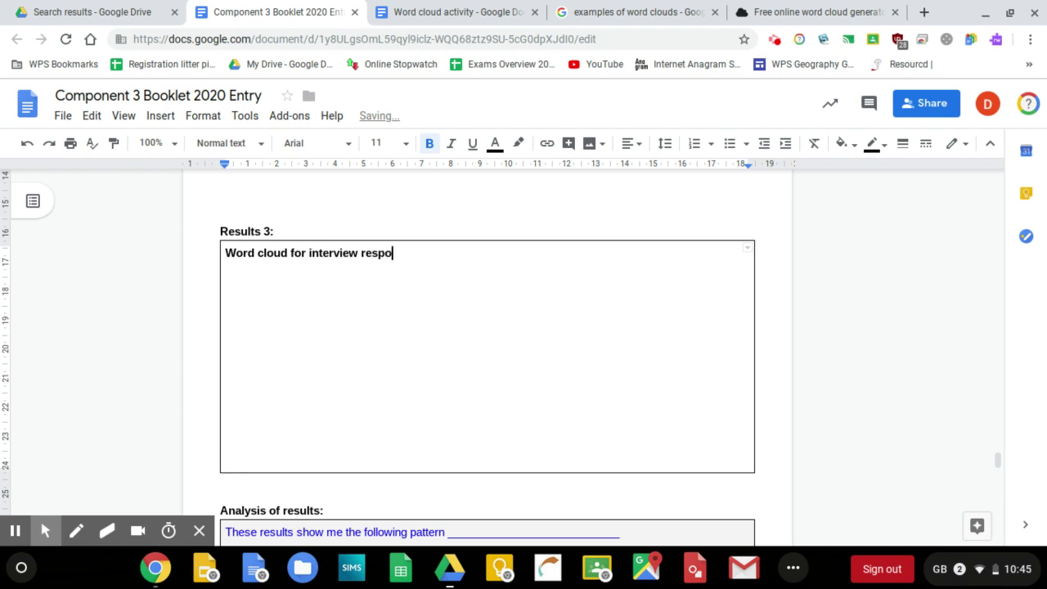
type("nses")
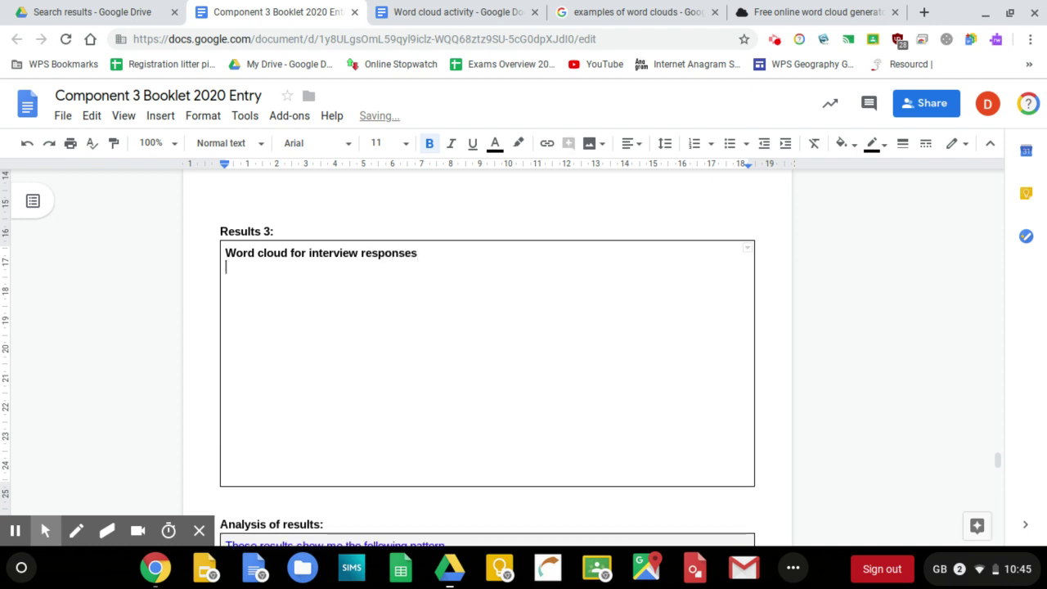
type("What do you think of the buildings in this location? (are they well designed/do they fit into their environment)")
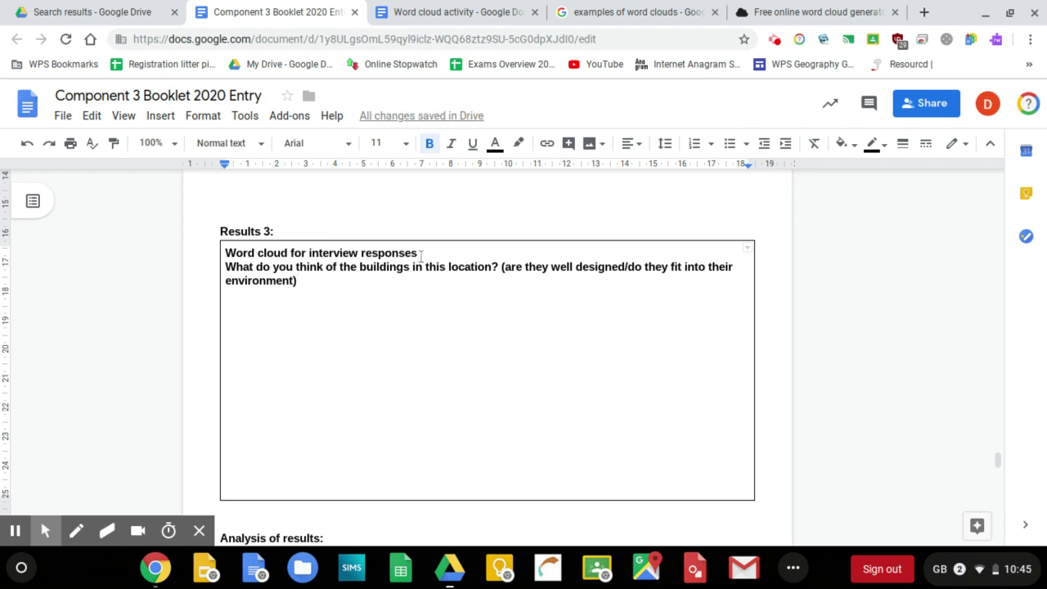
type(":")
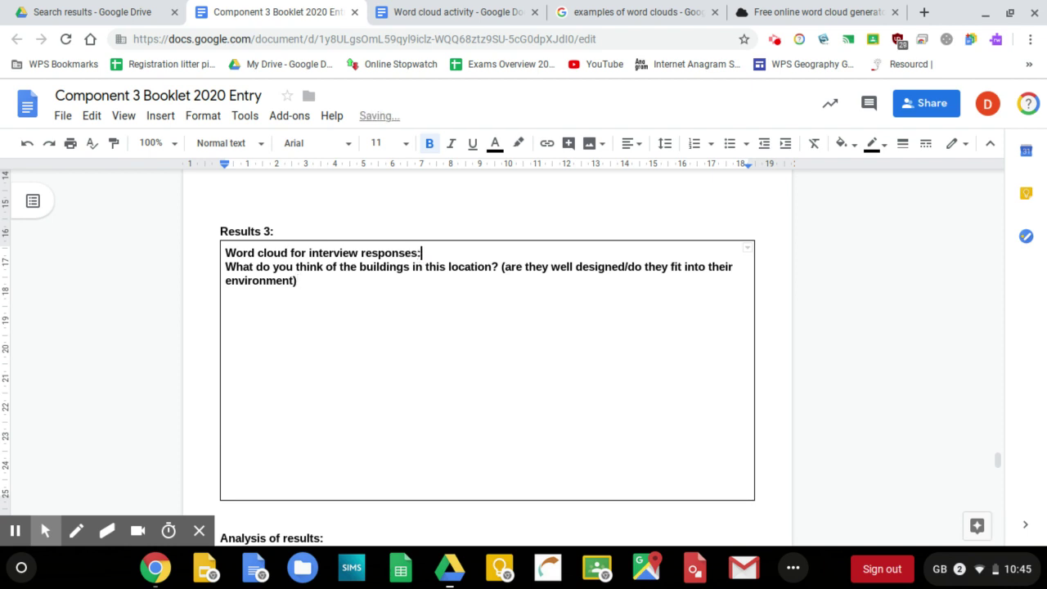
Step: Insert the recent wordcloud image from Google Drive two lines below the question in the Results 3 box
left_click(394, 283)
key("Return")
key("Return")
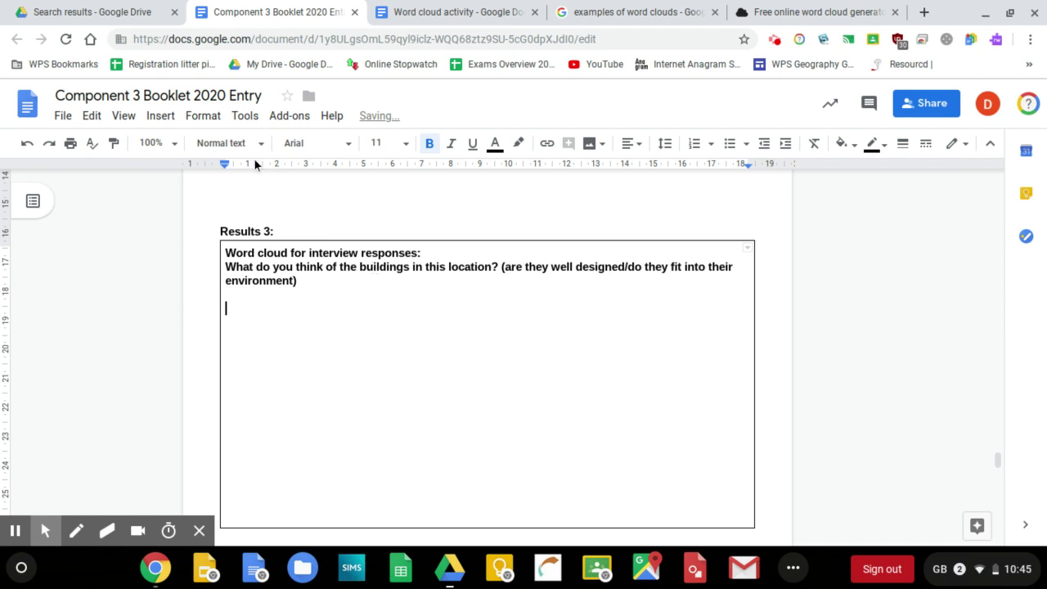
left_click(161, 120)
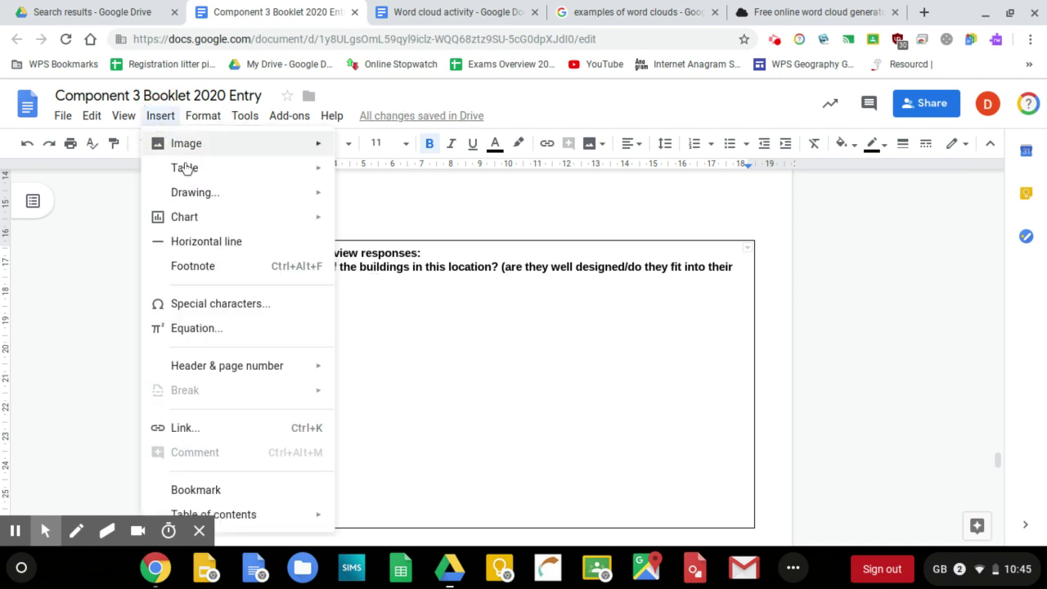
mouse_move(294, 142)
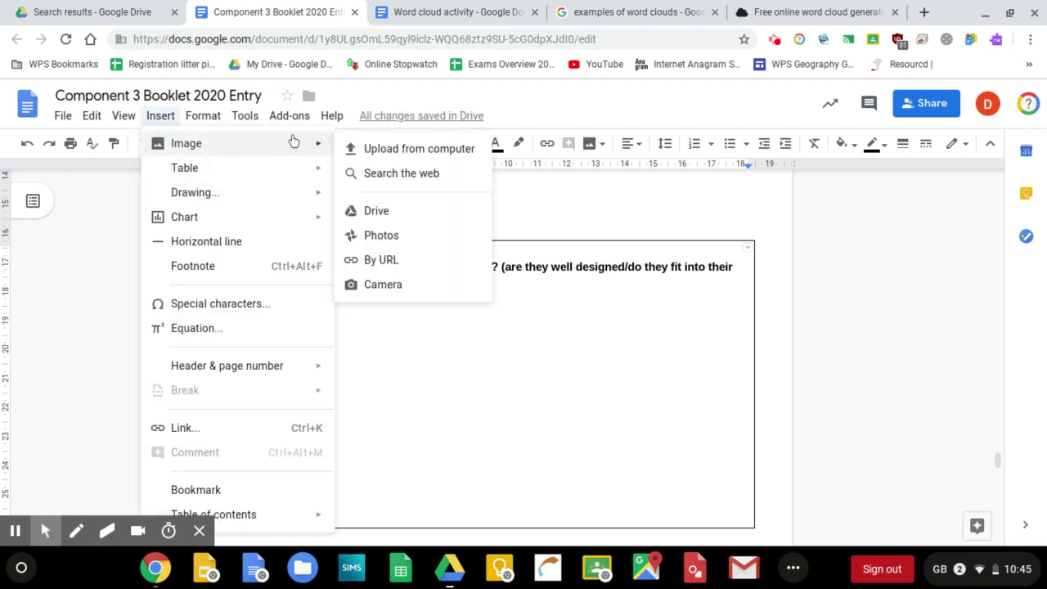
left_click(388, 217)
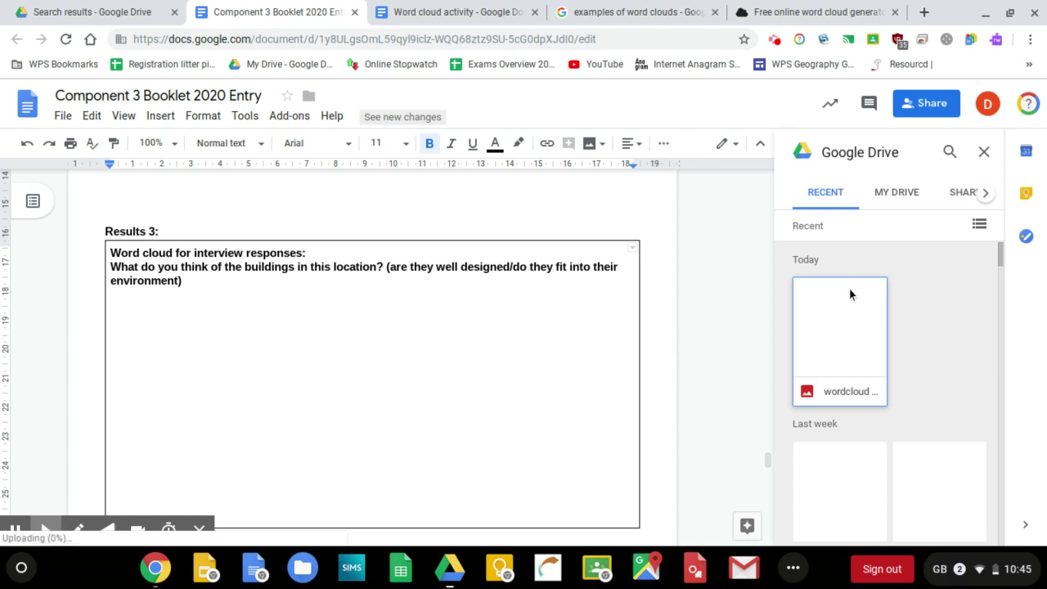
left_click(856, 343)
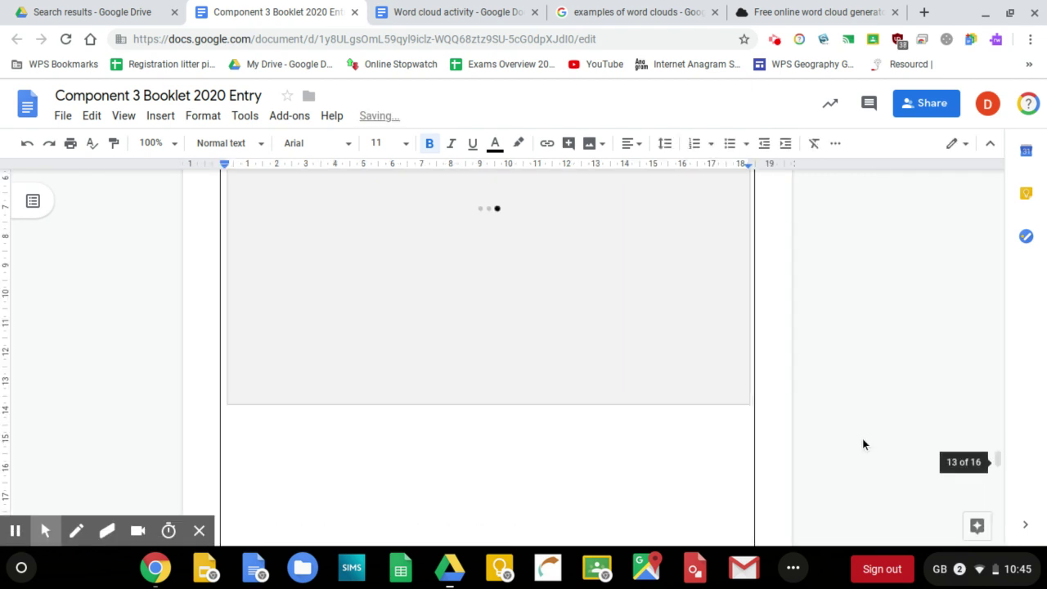
scroll(592, 366, "up", 3)
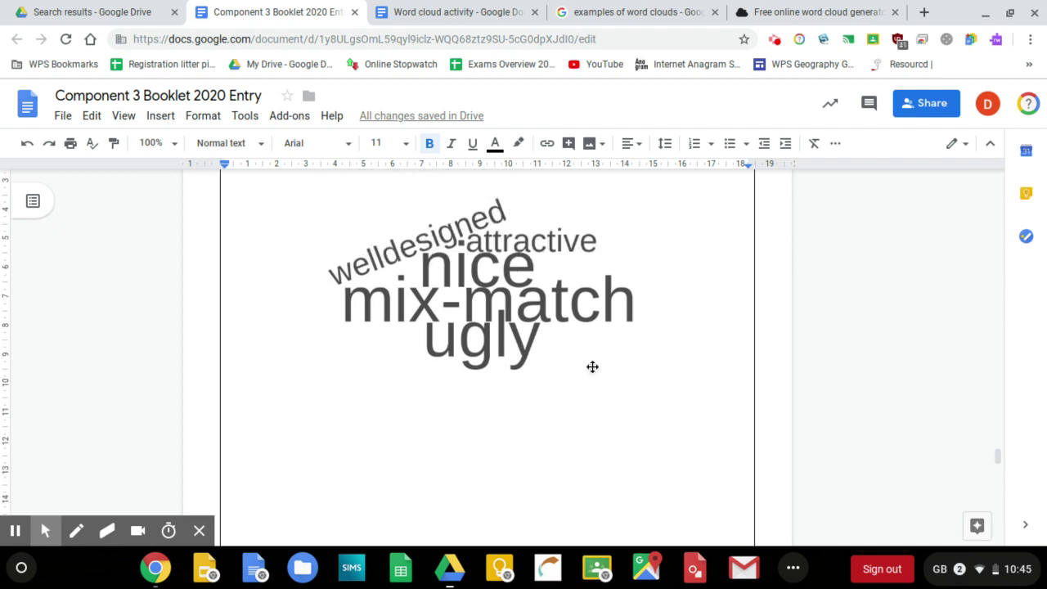
scroll(593, 366, "up", 5)
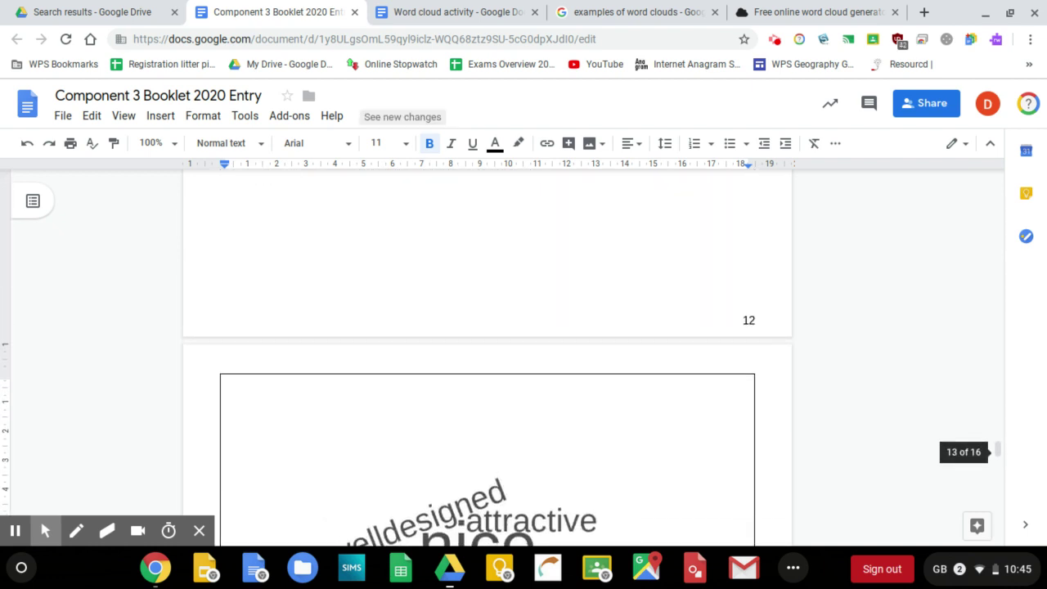
Step: Add eight blank lines above the word cloud heading in the Results 3 box and check the image's placement
key("ctrl+z")
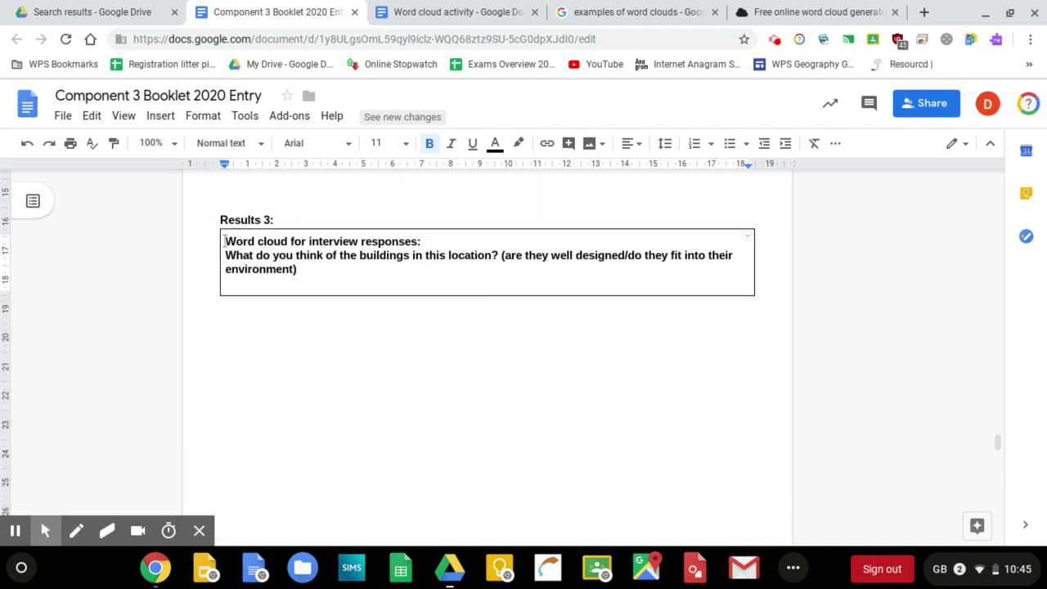
key("Return")
key("Return")
key("Return")
key("Return")
key("Return")
key("Return")
key("Return")
key("Return")
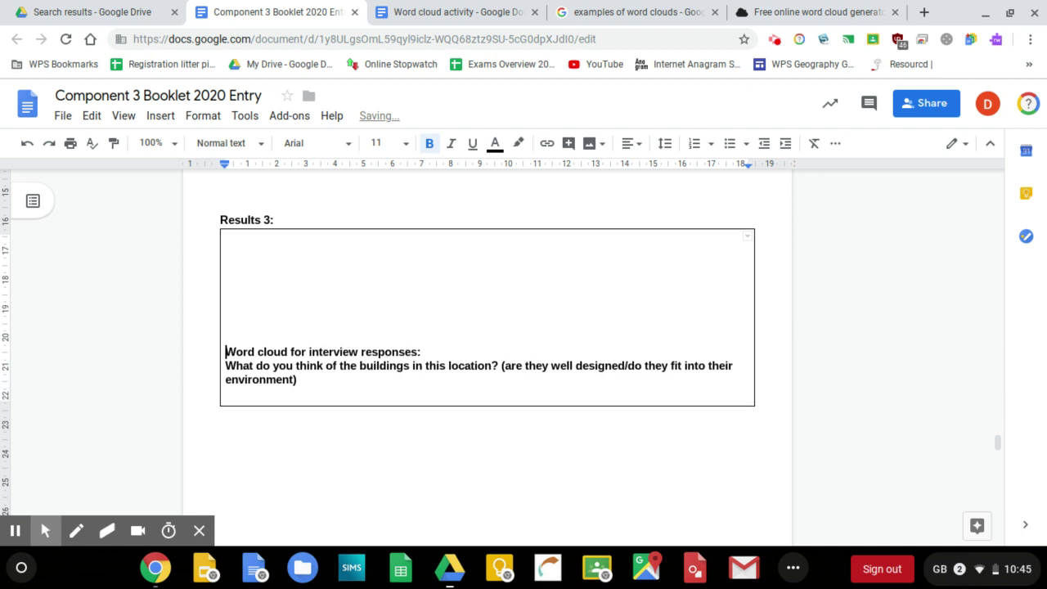
key("ctrl+v")
scroll(487, 359, "down", 2)
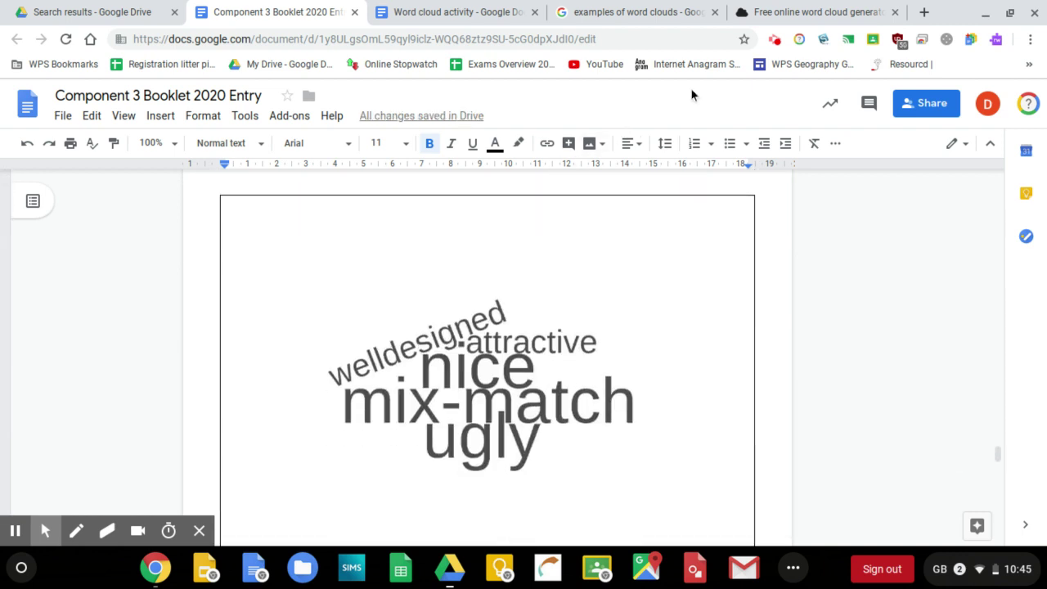
left_click(773, 41)
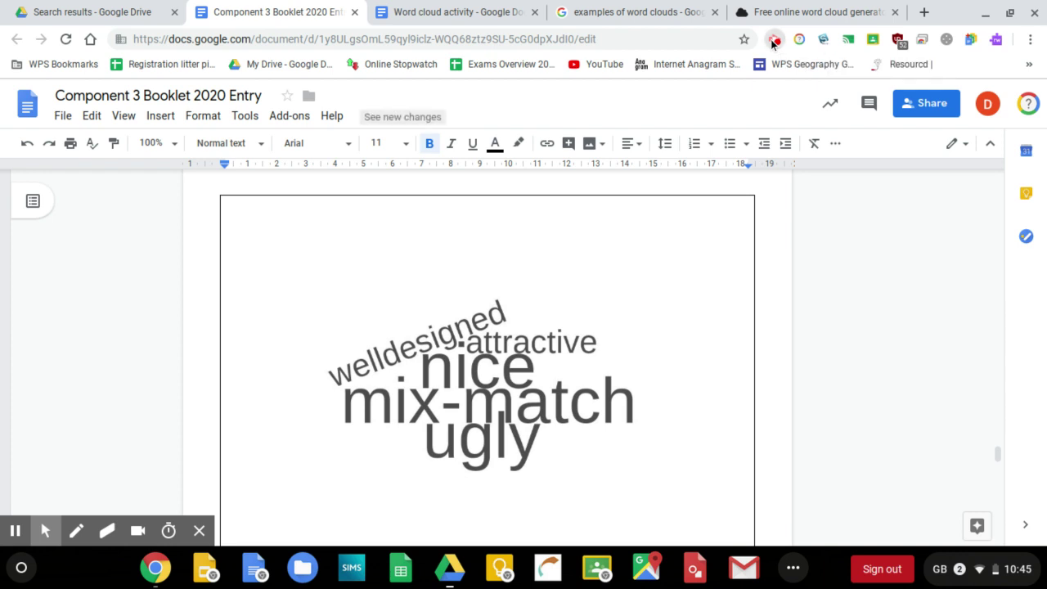